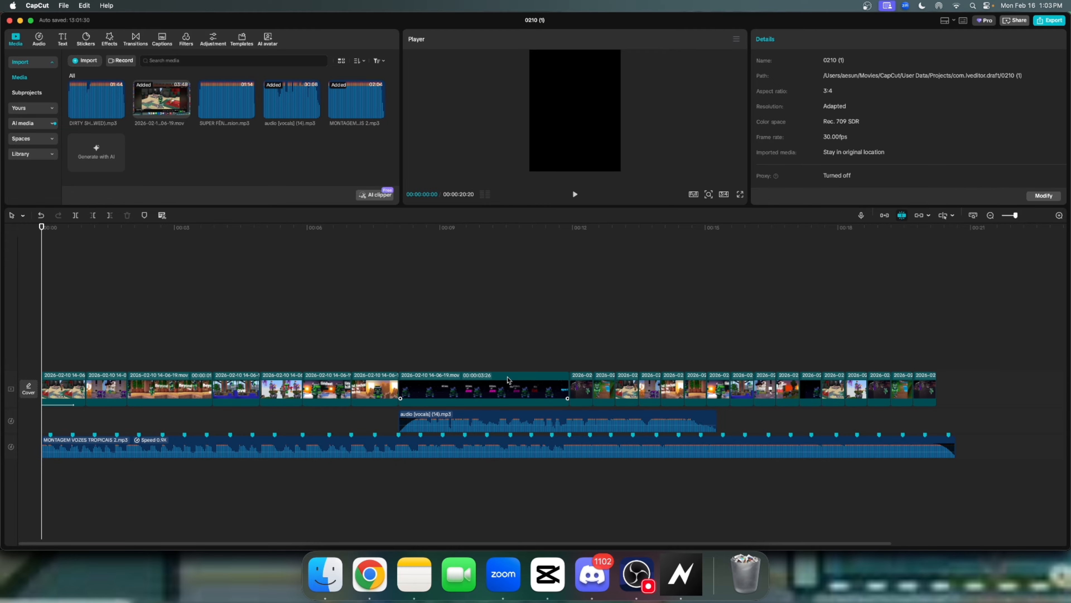
# Find the Shake video effect in the effects library and place it above the timeline, aligned with the start of the fourth clip.
pyautogui.click(109, 38)
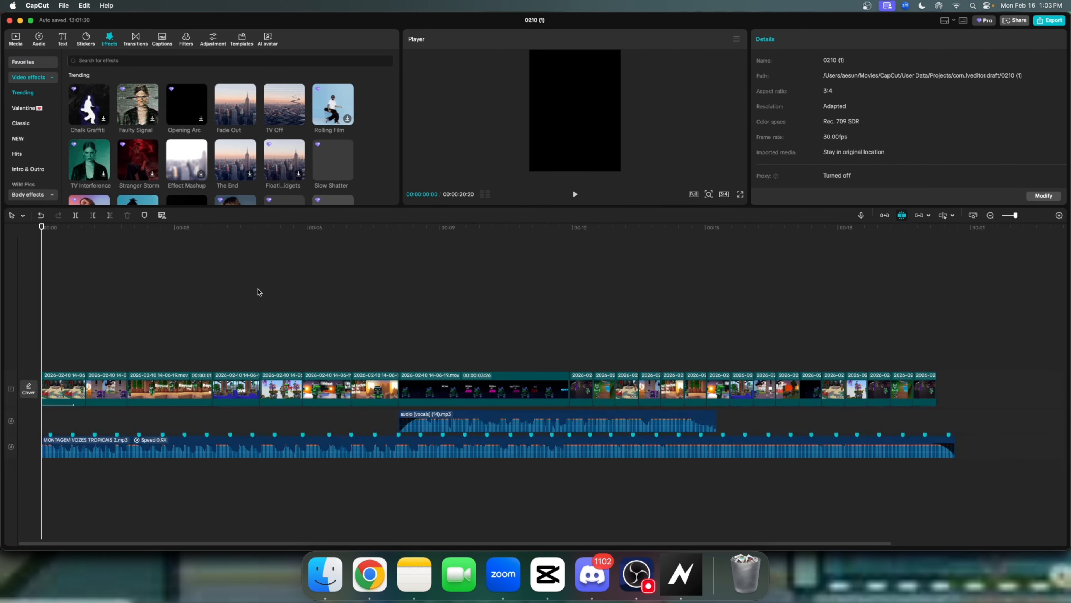
pyautogui.click(10, 40)
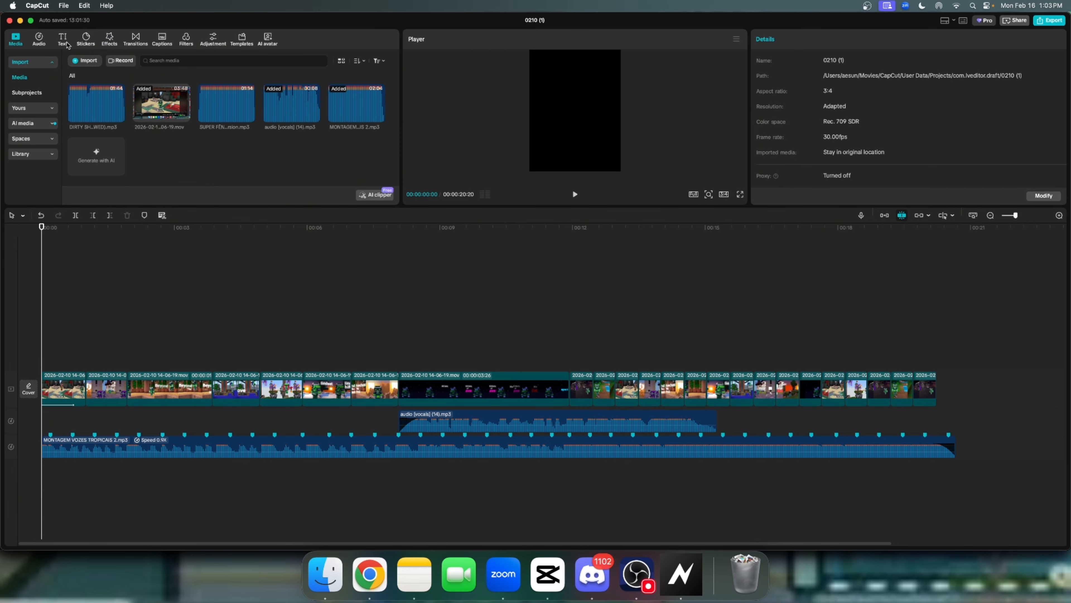
pyautogui.click(109, 40)
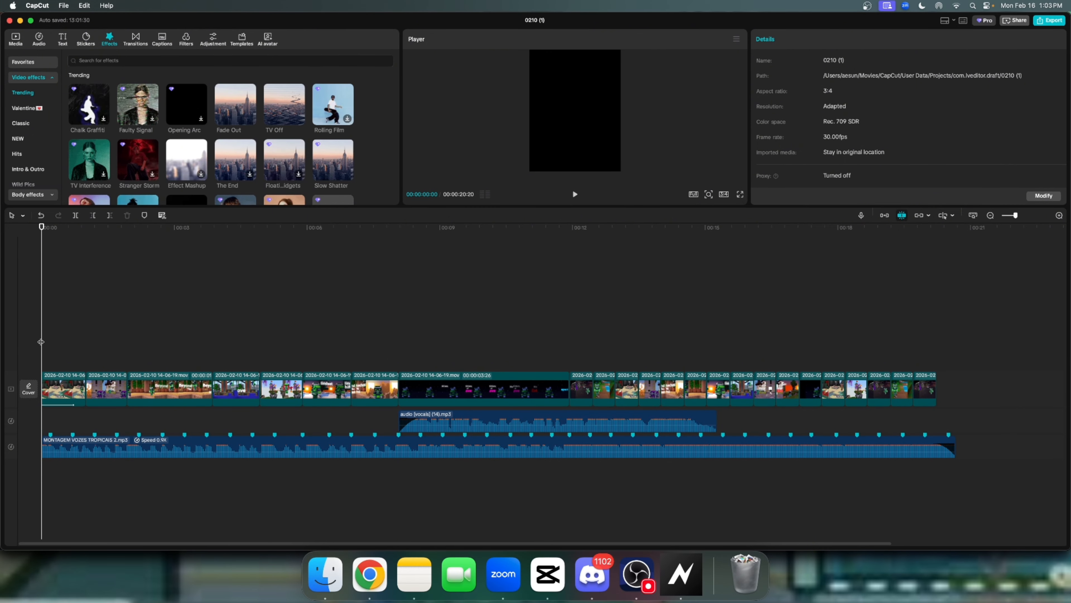
pyautogui.moveTo(41, 341); pyautogui.dragTo(155, 350)
pyautogui.click(516, 364)
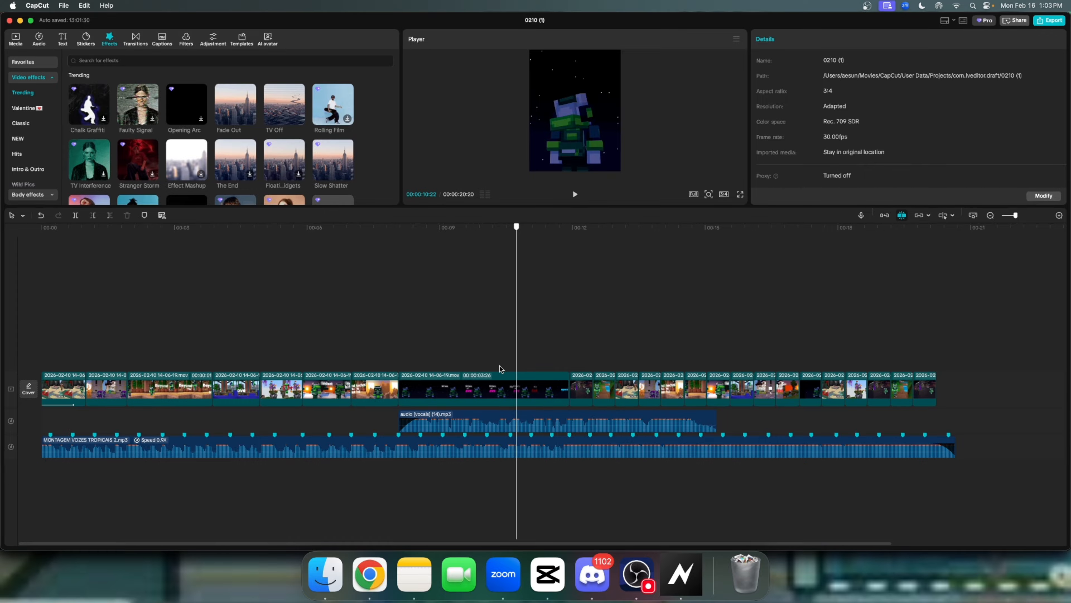
pyautogui.click(527, 359)
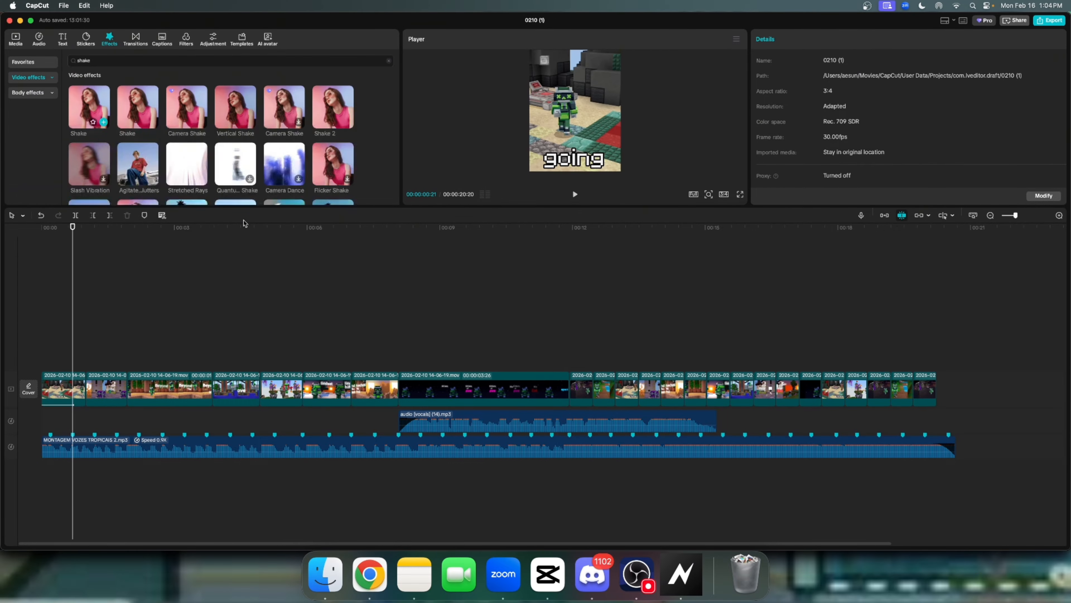
pyautogui.moveTo(89, 107); pyautogui.dragTo(215, 327)
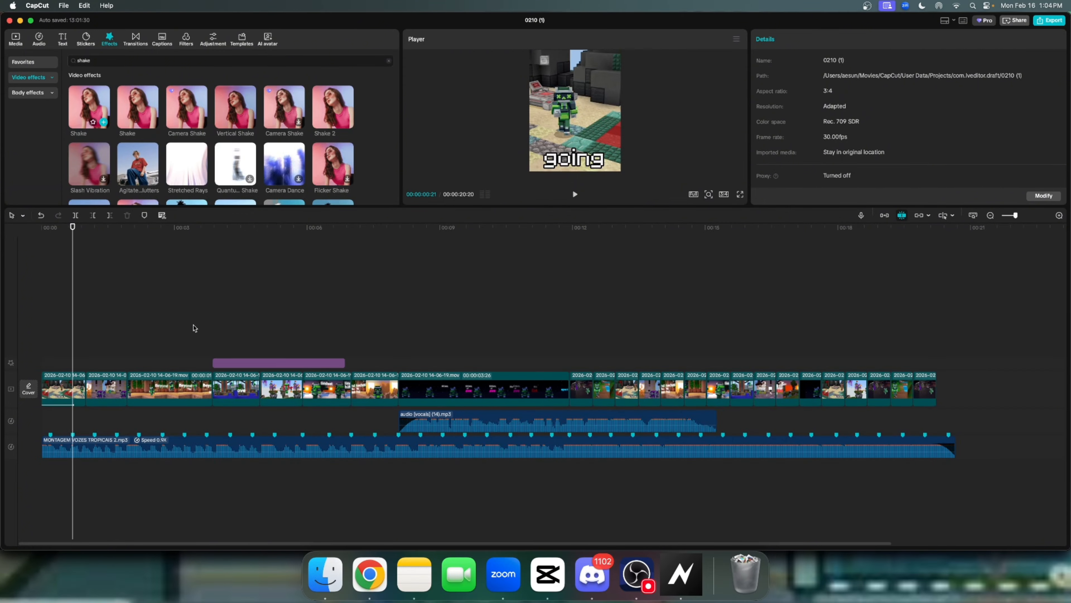
pyautogui.click(185, 334)
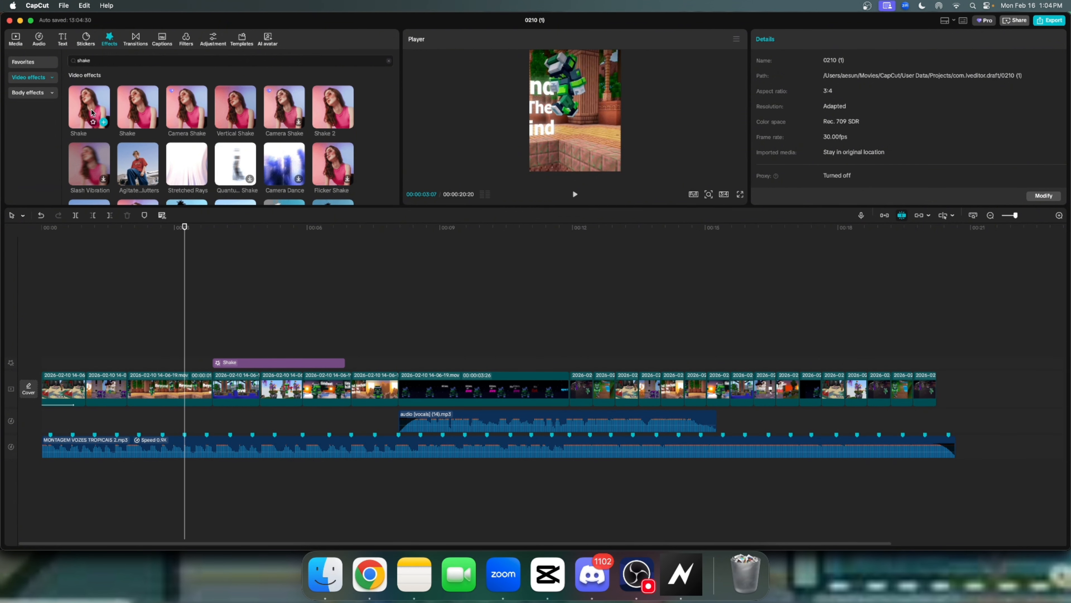
# Shorten the Shake effect above the fourth clip to about 10 frames, keeping its start in place.
pyautogui.press('space')
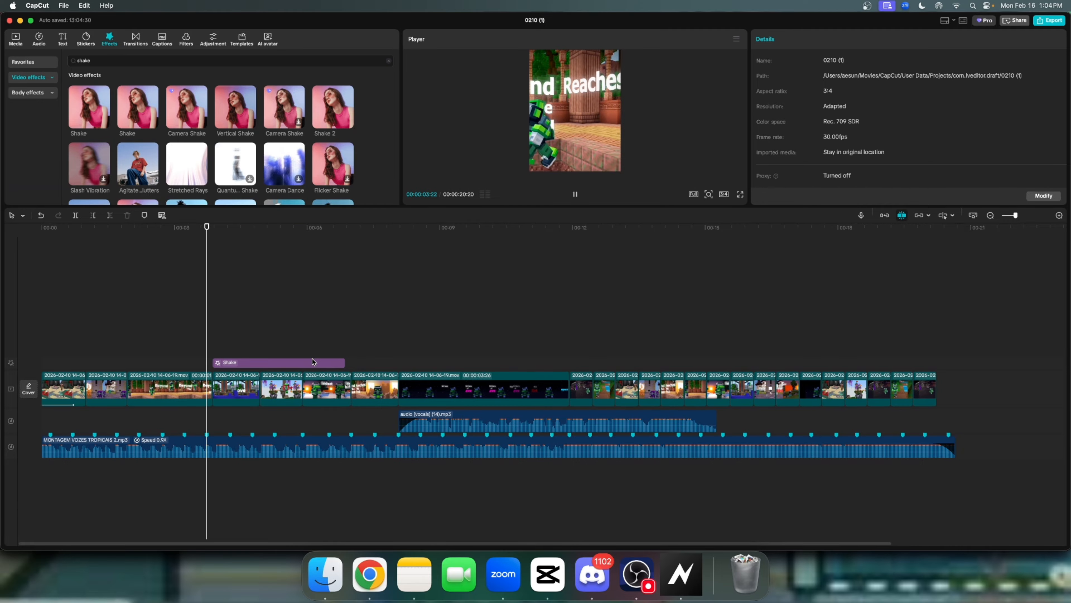
pyautogui.moveTo(344, 362); pyautogui.dragTo(220, 358)
pyautogui.click(200, 357)
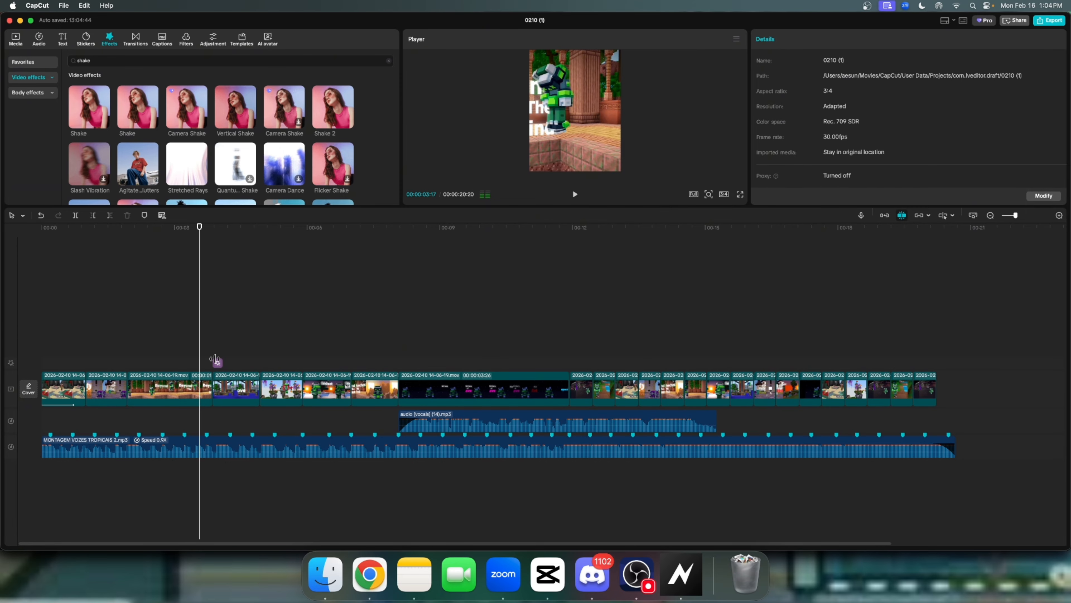
# Add a keyframe at the start of the Shake effect with Speed 100 and Strength 100.
pyautogui.click(212, 360)
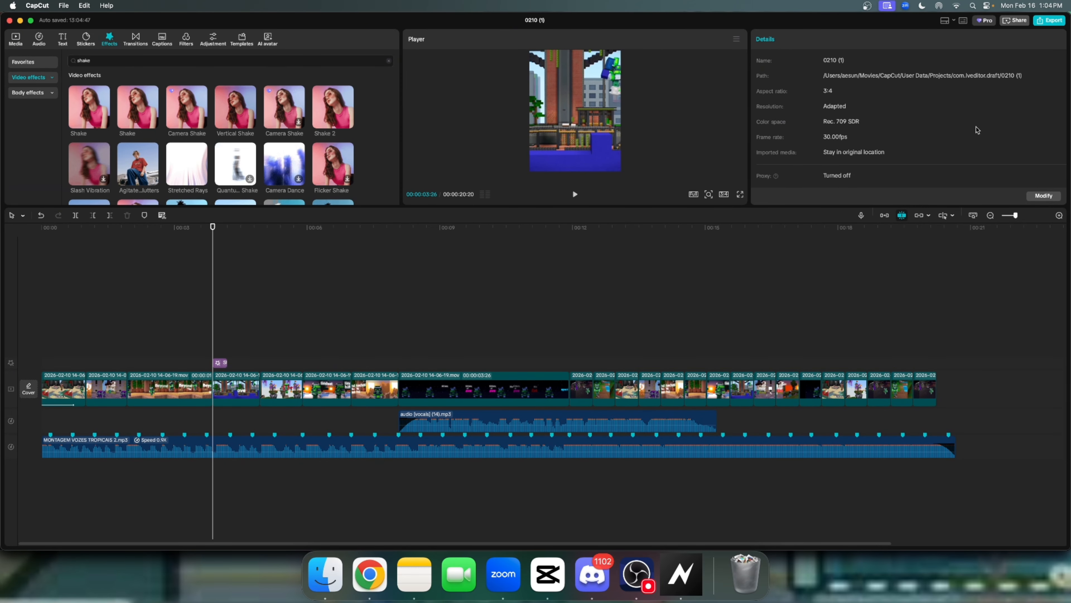
pyautogui.click(220, 363)
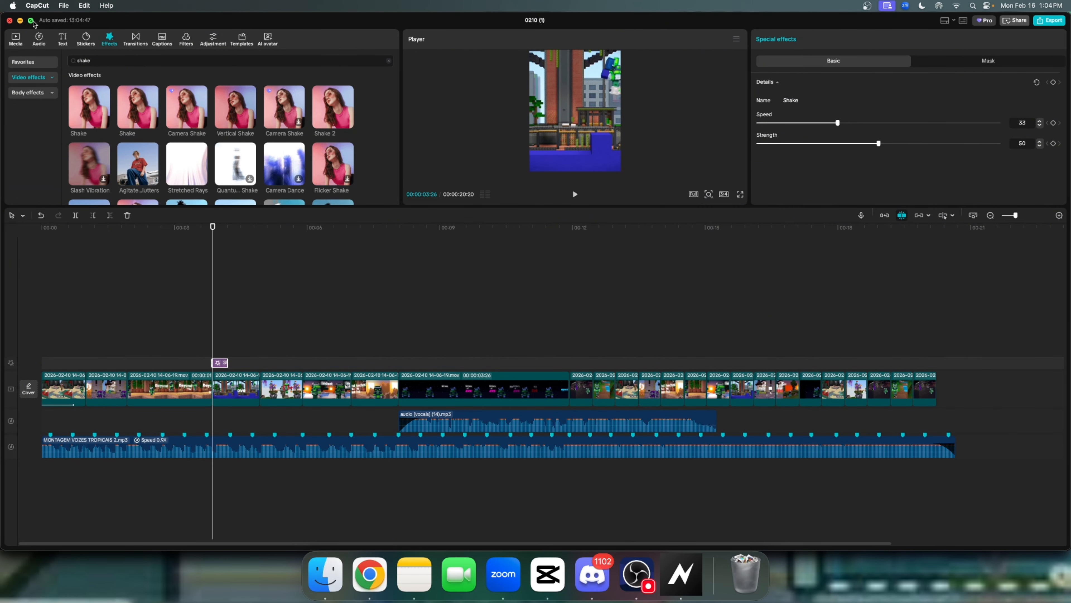
pyautogui.click(31, 20)
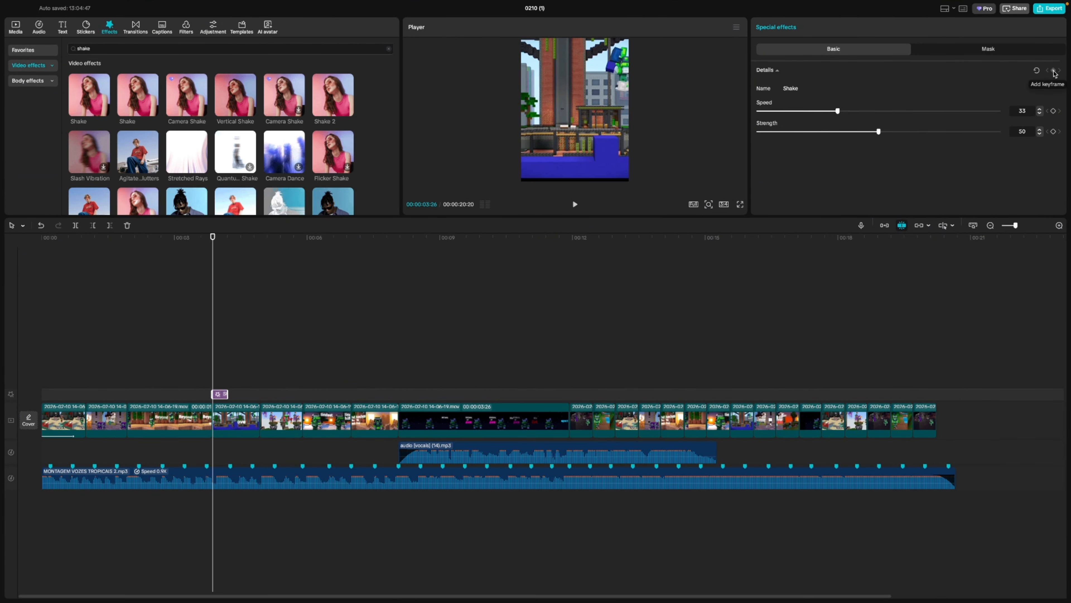
pyautogui.click(1055, 72)
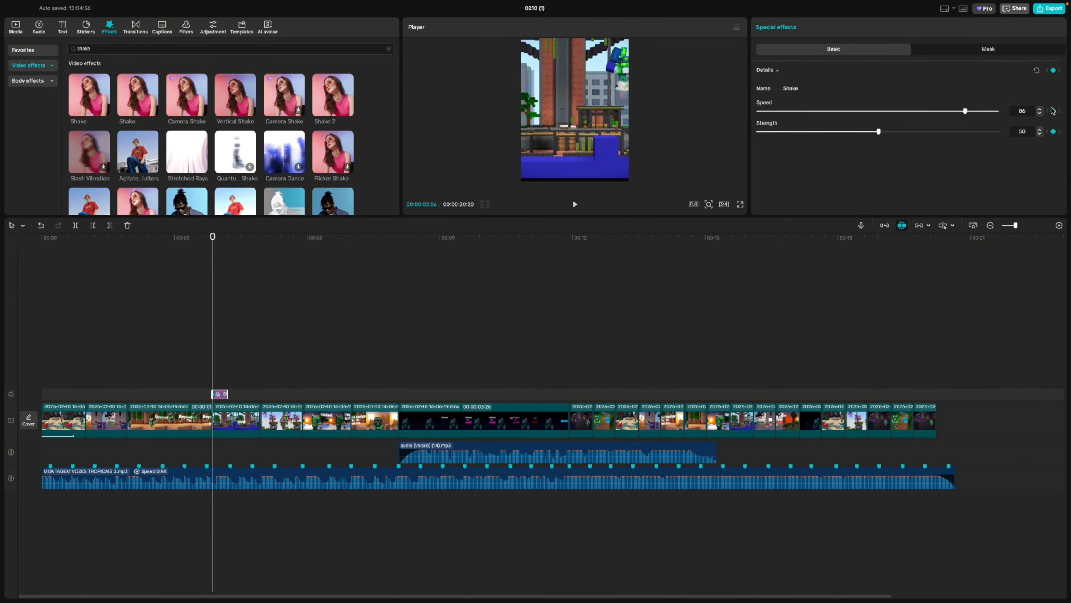
# Add a keyframe at the end of the Shake effect with Speed 0 and Strength 0.
pyautogui.moveTo(1016, 225); pyautogui.dragTo(1026, 227)
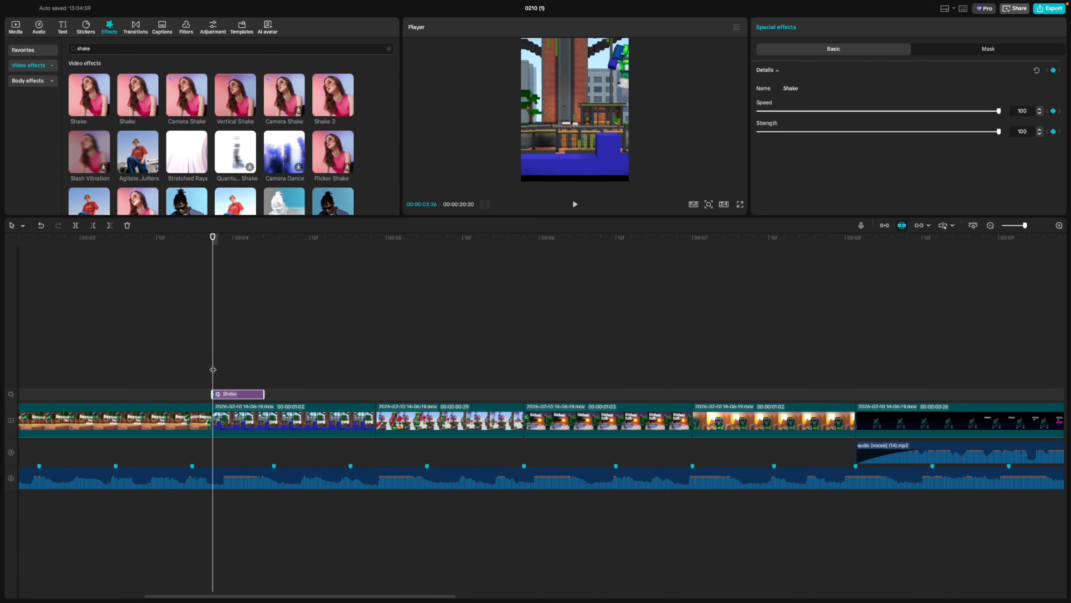
pyautogui.moveTo(213, 374); pyautogui.dragTo(265, 376)
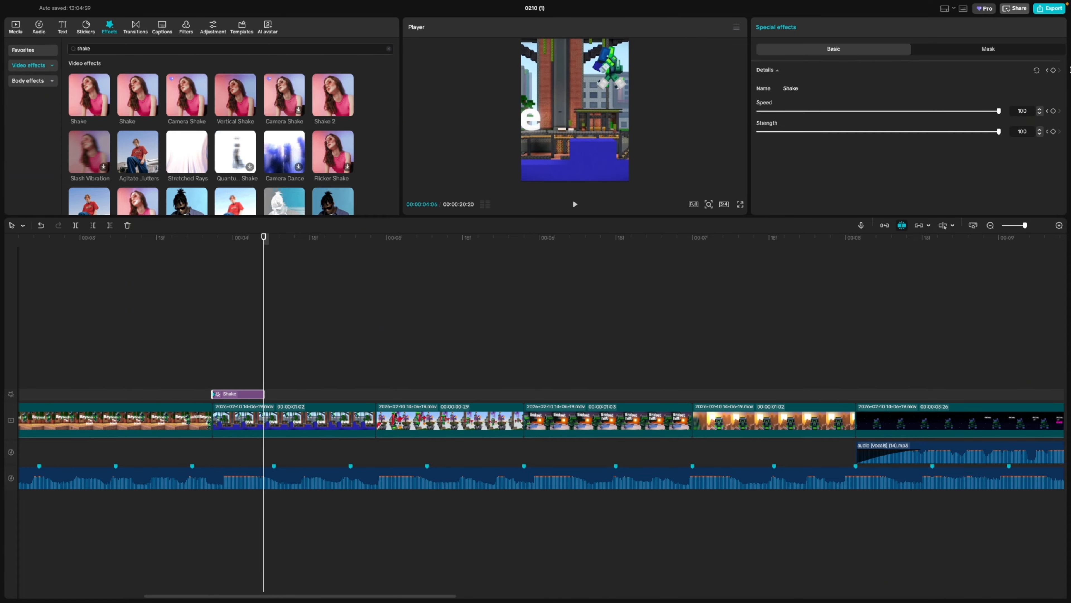
pyautogui.click(1054, 71)
pyautogui.moveTo(797, 111); pyautogui.dragTo(723, 113)
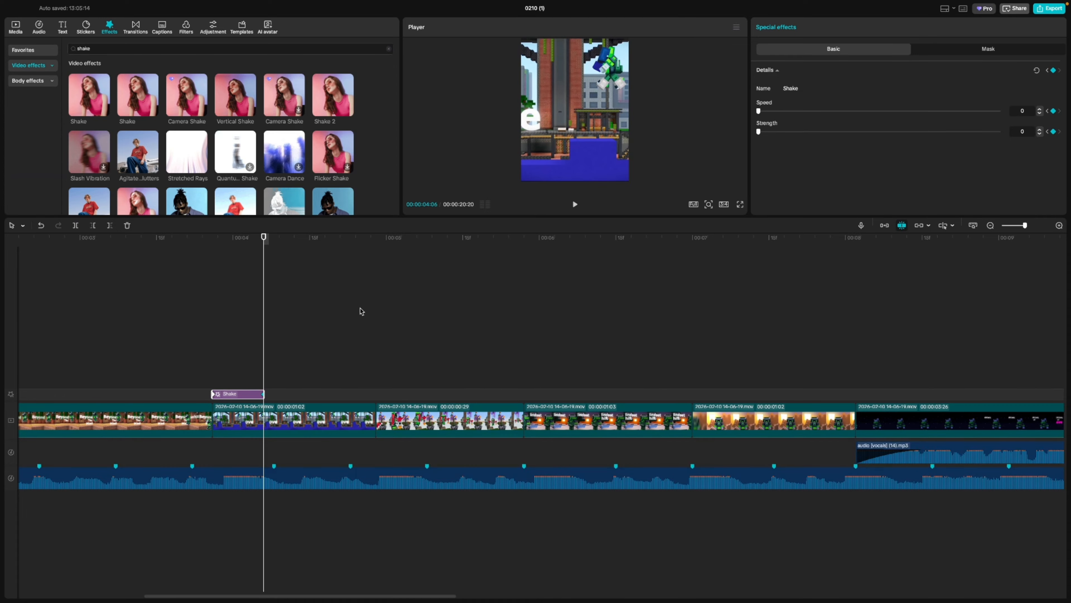
# Check the Shake effect's keyframed values and play back the lead-in to the fourth clip.
pyautogui.click(213, 395)
pyautogui.press('Right')
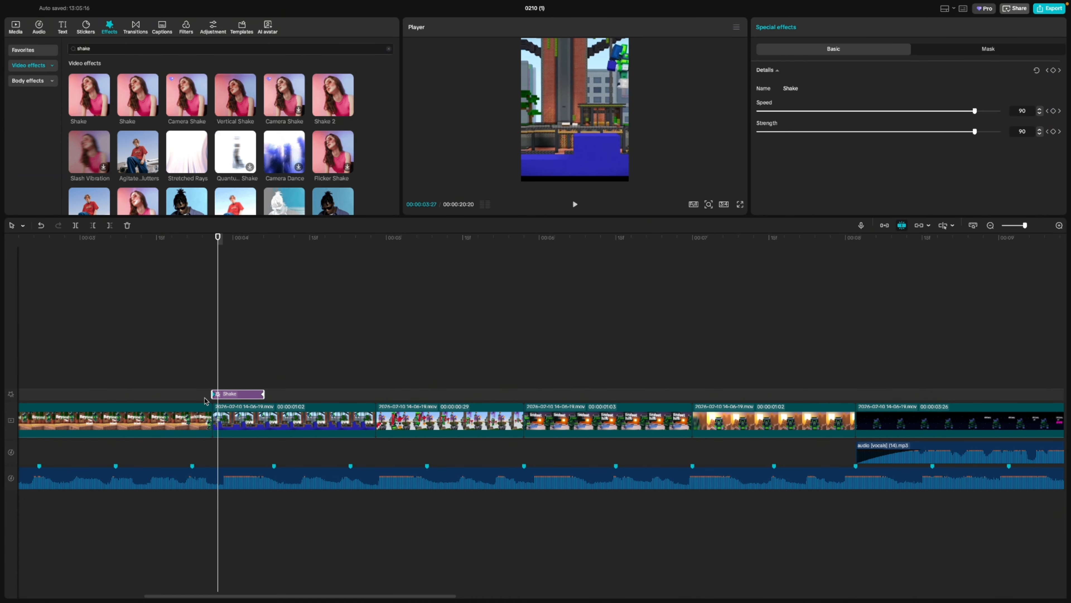
pyautogui.moveTo(218, 381); pyautogui.dragTo(5, 396)
pyautogui.press('space')
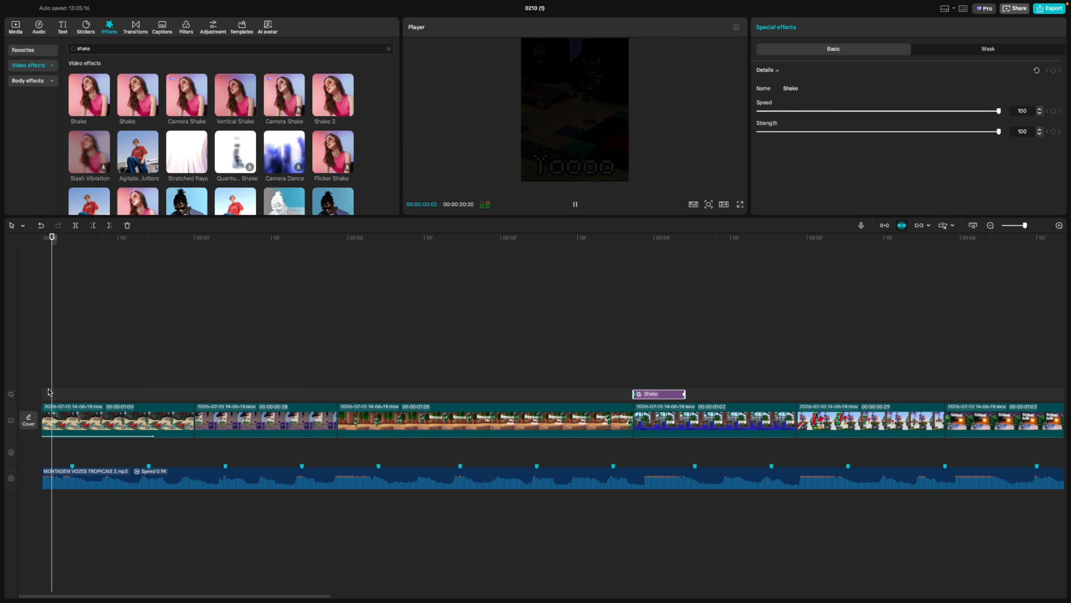
pyautogui.click(517, 364)
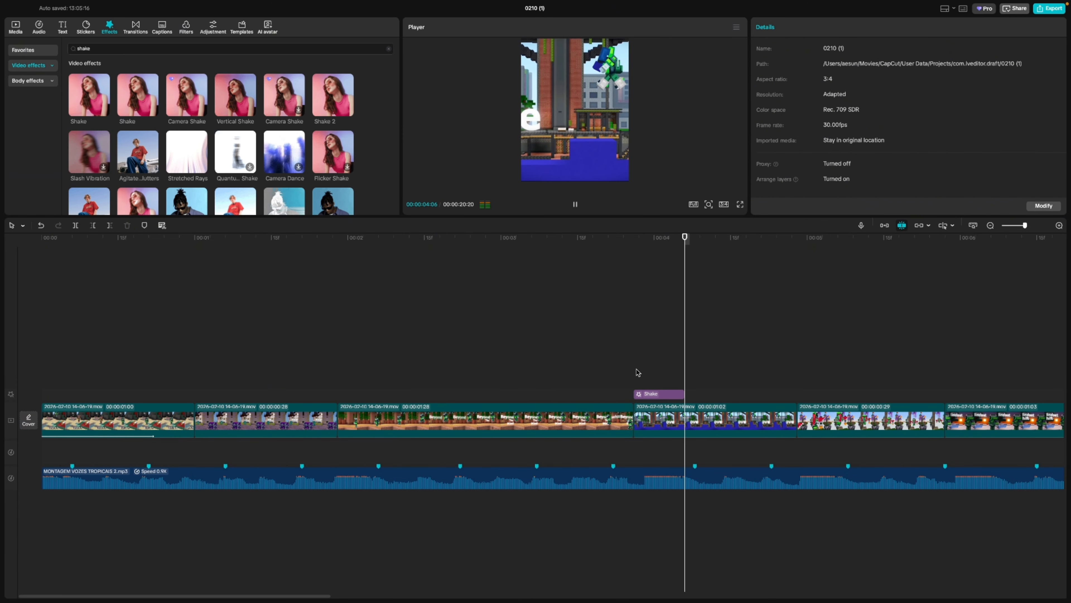
# Extend the end of the Shake effect to about 00:00:04:11.
pyautogui.click(644, 394)
pyautogui.press('space')
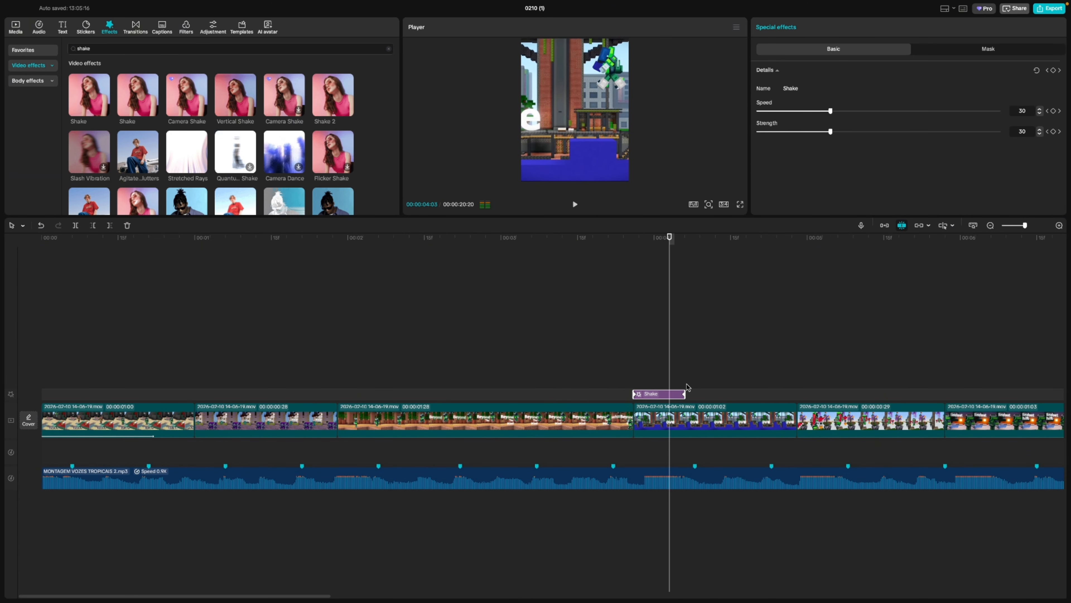
pyautogui.moveTo(686, 389); pyautogui.dragTo(709, 387)
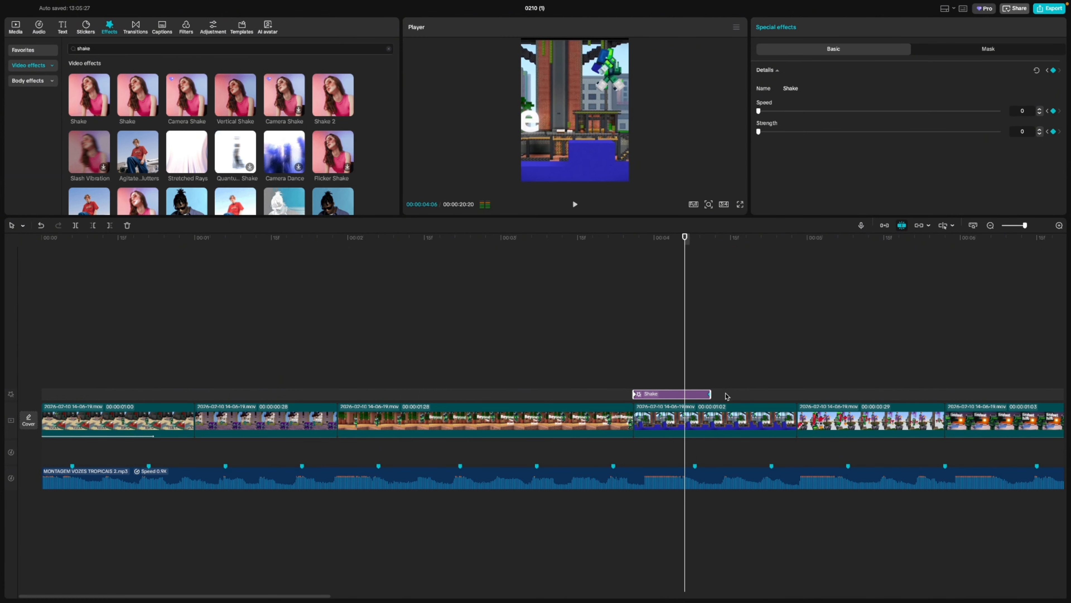
# Play back the timeline from shortly before the fourth clip to review the extended shake.
pyautogui.click(531, 376)
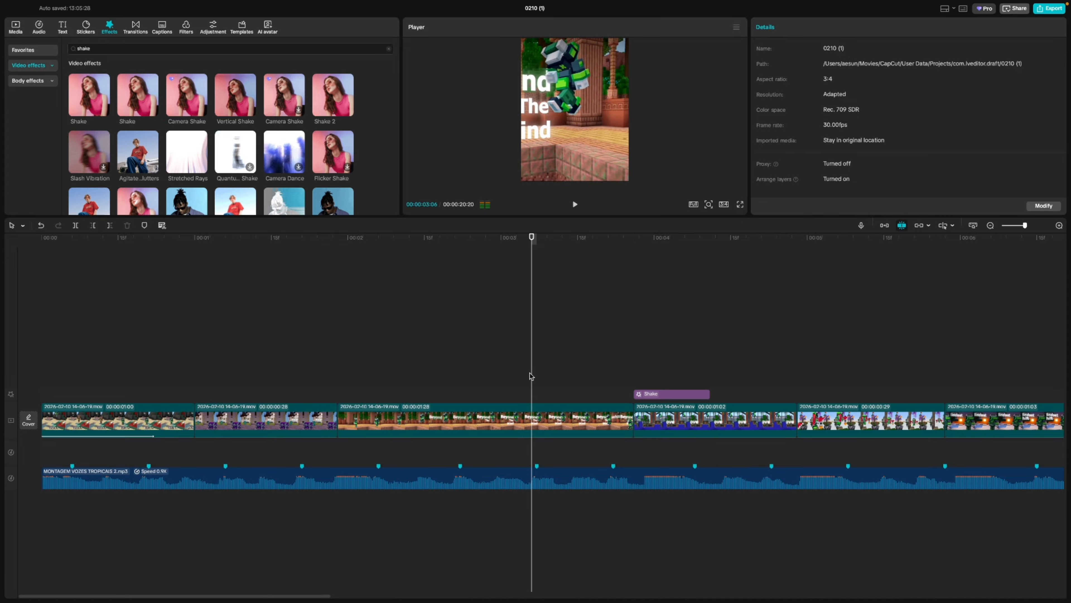
pyautogui.press('Down')
pyautogui.click(509, 365)
pyautogui.press('space')
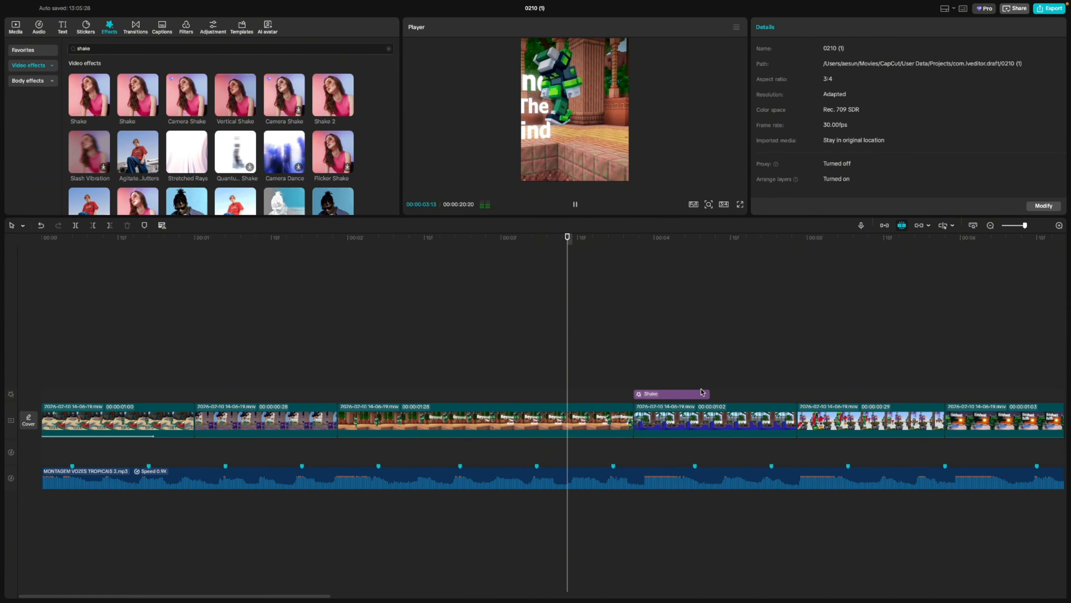
pyautogui.press('space')
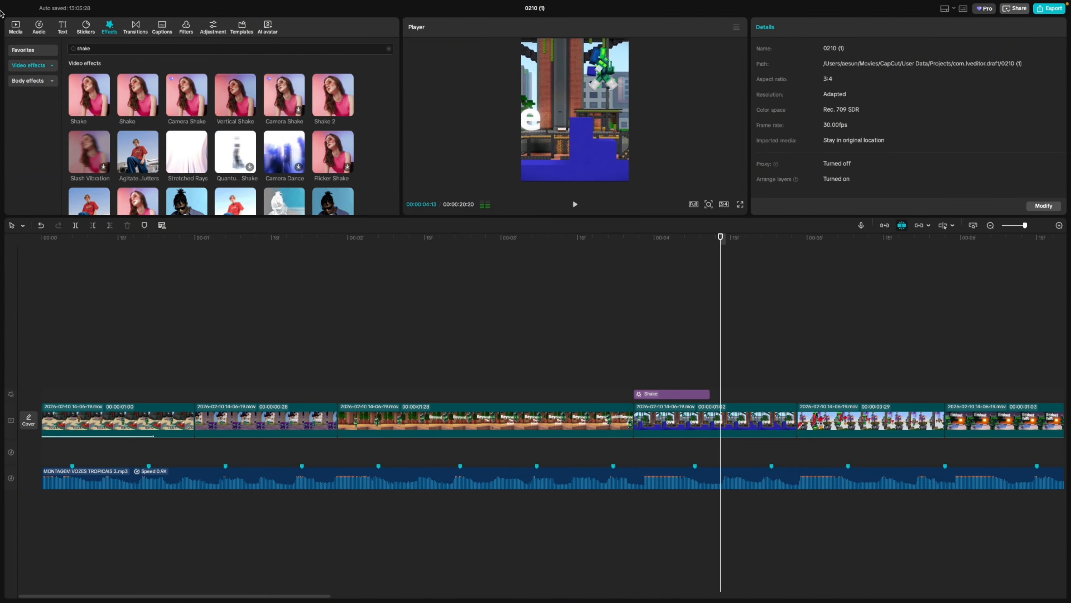
# Search the video effects library for the oblique blur effect.
pyautogui.doubleClick(96, 48)
pyautogui.write('obiq')
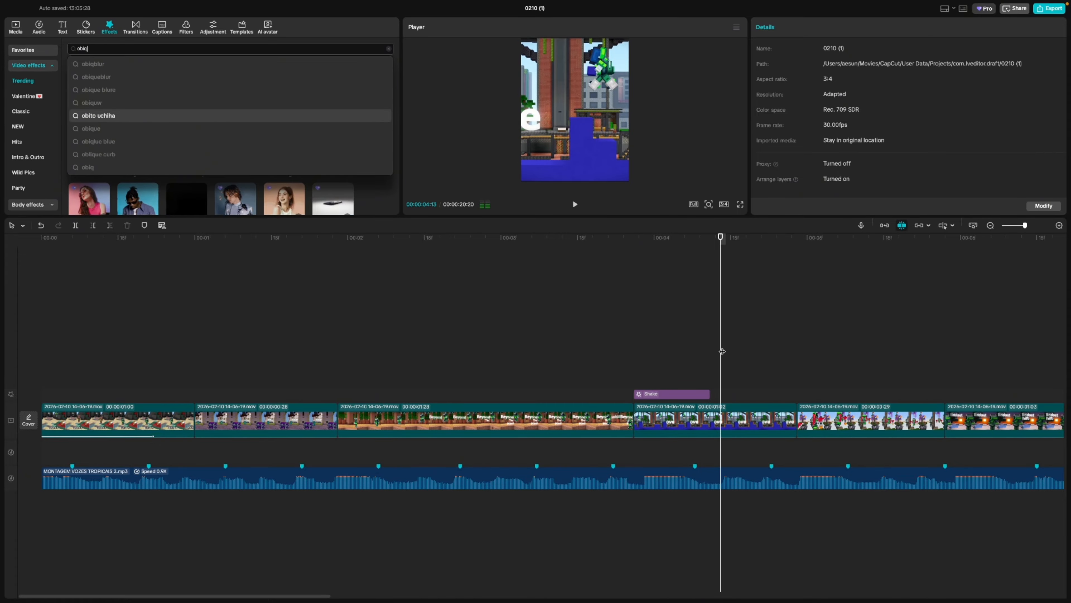
pyautogui.moveTo(721, 350); pyautogui.dragTo(649, 366)
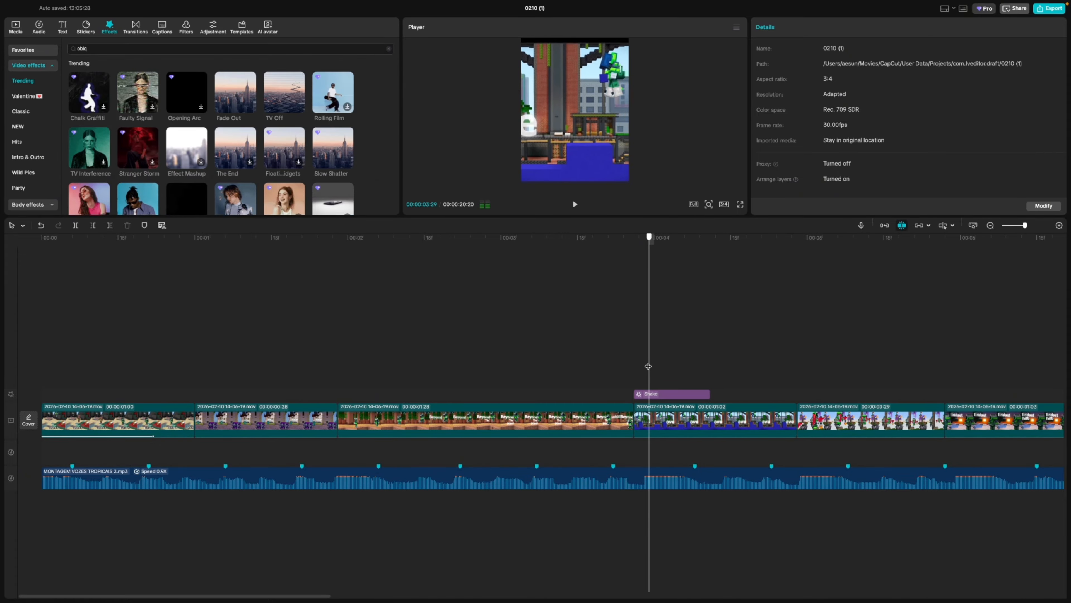
pyautogui.write('ue blur')
pyautogui.press('Return')
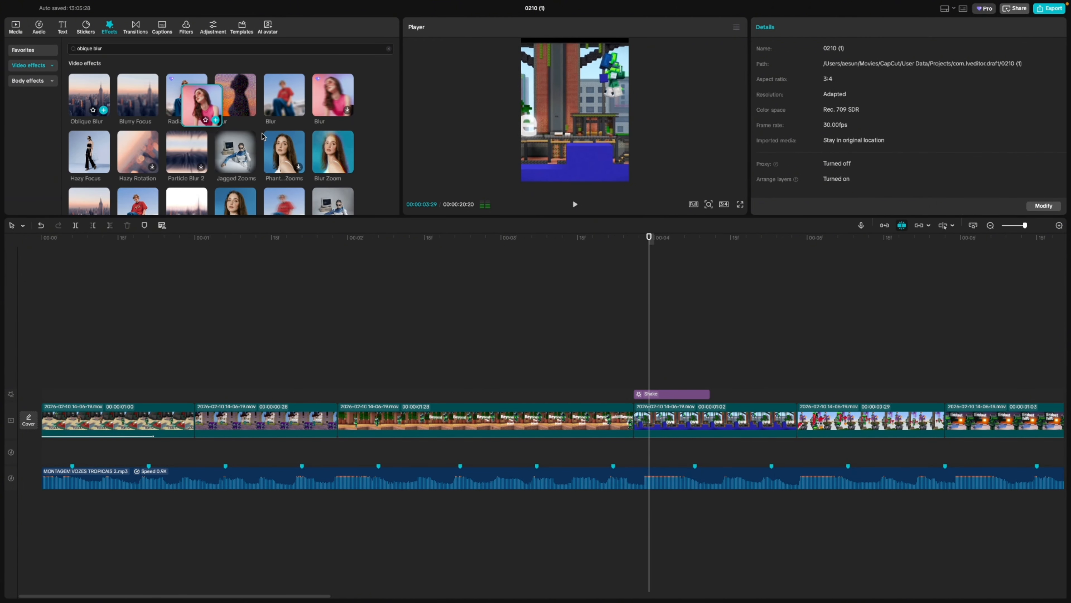
# Place the Oblique Blur effect above the Shake effect and trim it to start and end with the shake.
pyautogui.moveTo(89, 95)
pyautogui.mouseDown()
pyautogui.moveTo(491, 362)
pyautogui.moveTo(155, 95)
pyautogui.moveTo(95, 103)
pyautogui.mouseUp()
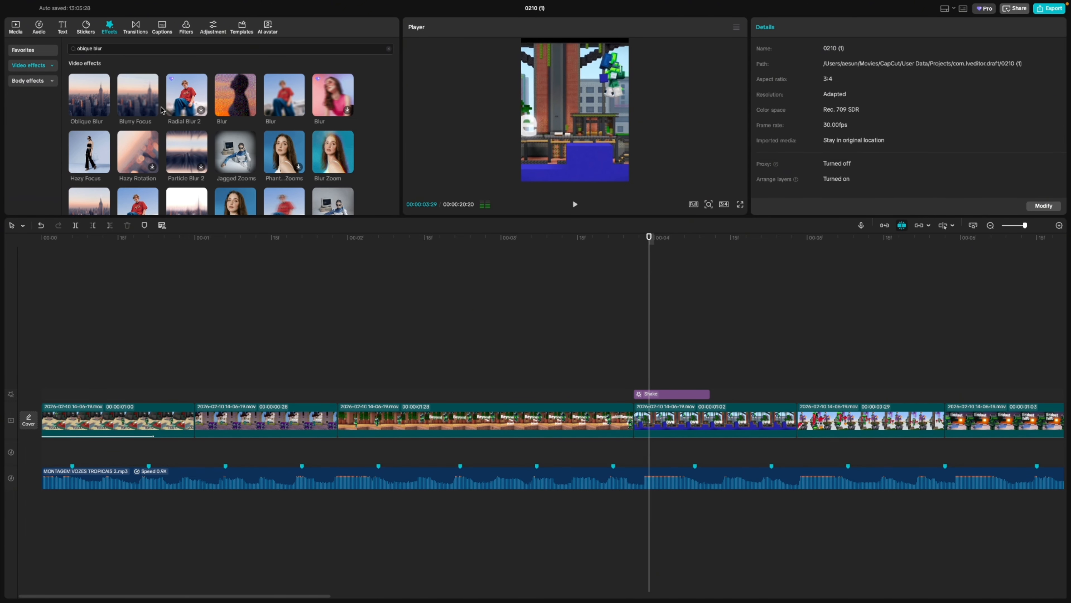
pyautogui.moveTo(89, 95); pyautogui.dragTo(641, 381)
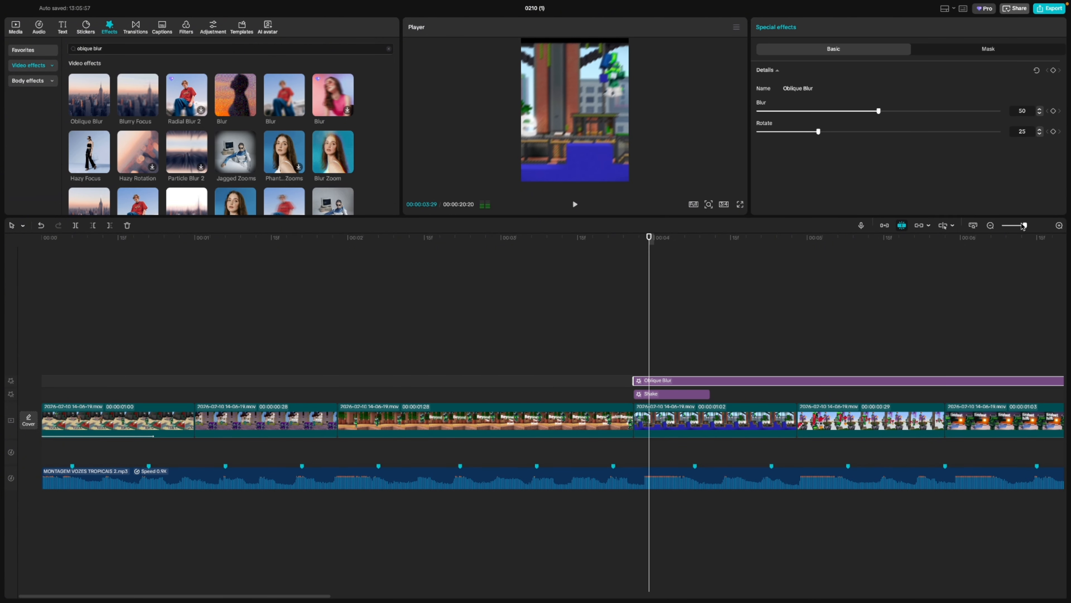
pyautogui.moveTo(1023, 227); pyautogui.dragTo(1021, 226)
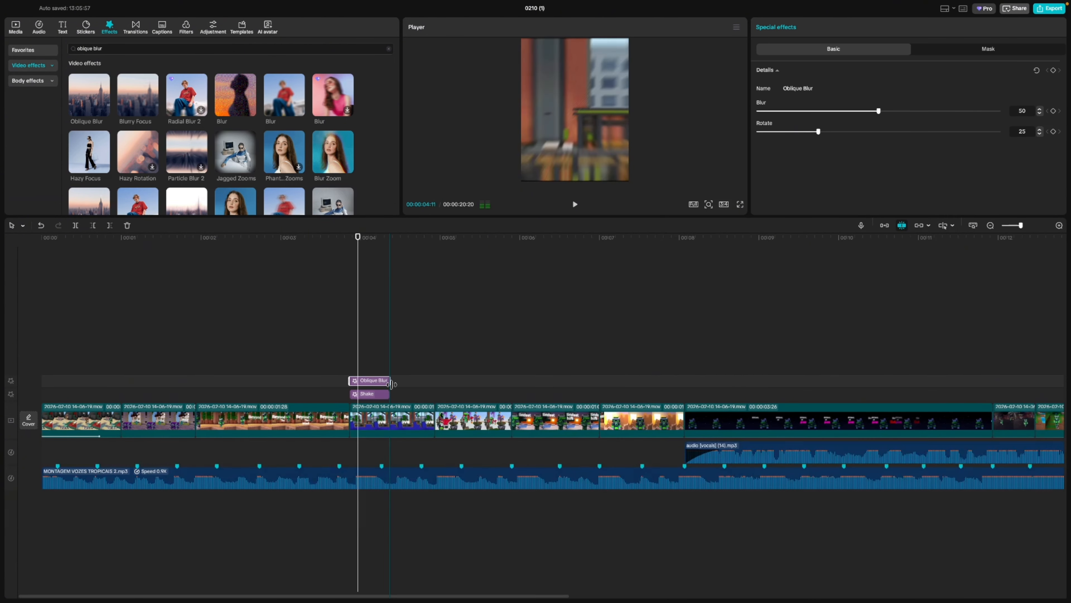
# Keyframe the Oblique Blur effect at its start with Blur 100, and add another keyframe at its end.
pyautogui.click(350, 370)
pyautogui.click(372, 380)
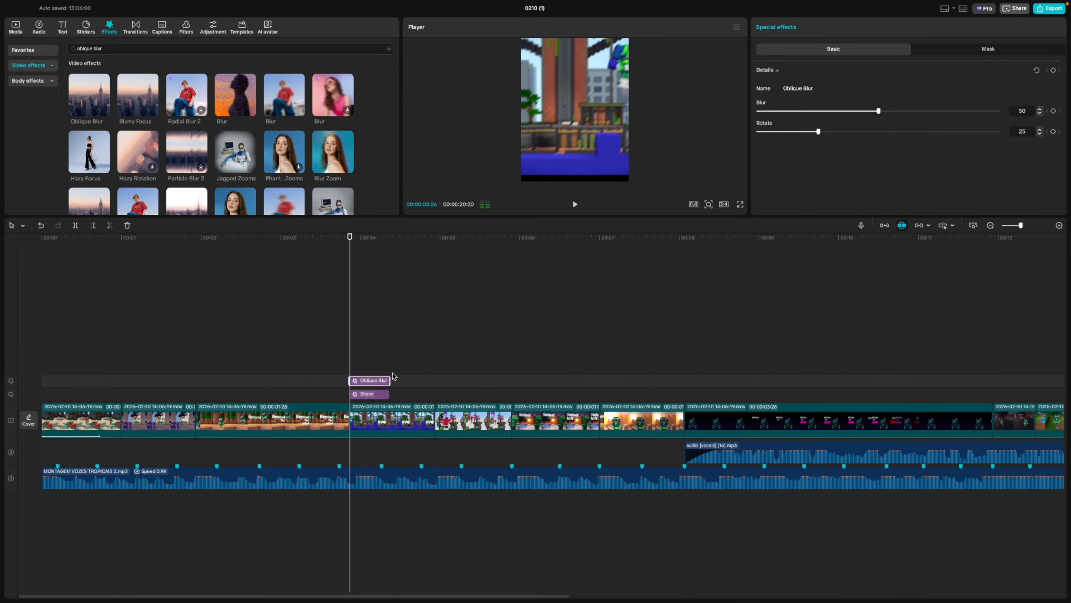
pyautogui.click(1053, 70)
pyautogui.moveTo(888, 114); pyautogui.dragTo(1005, 109)
pyautogui.click(390, 328)
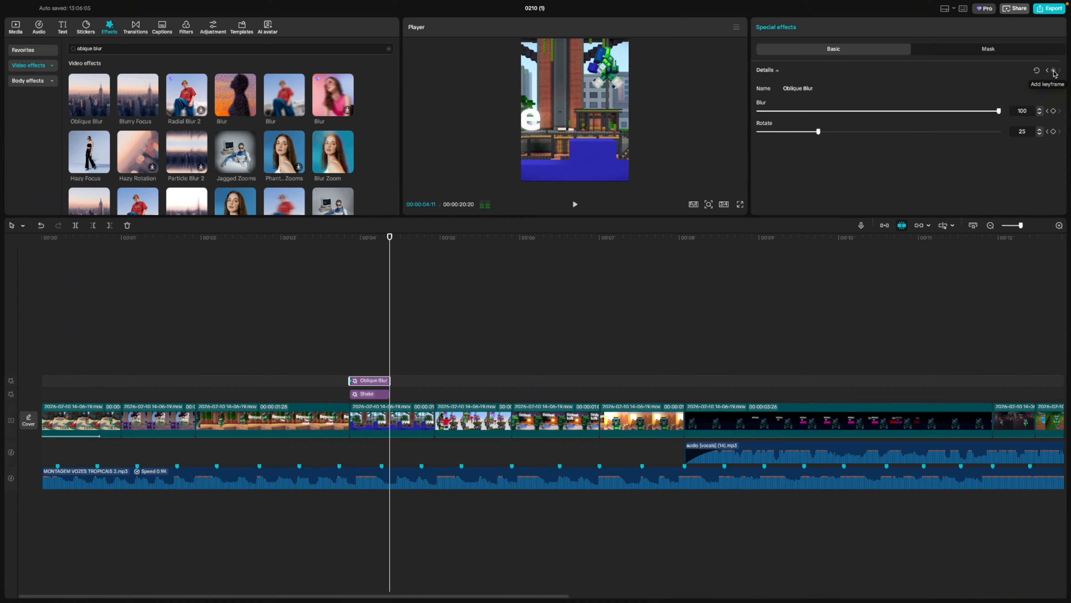
# Play back the transition into the fourth clip to review the combined shake and blur.
pyautogui.click(300, 351)
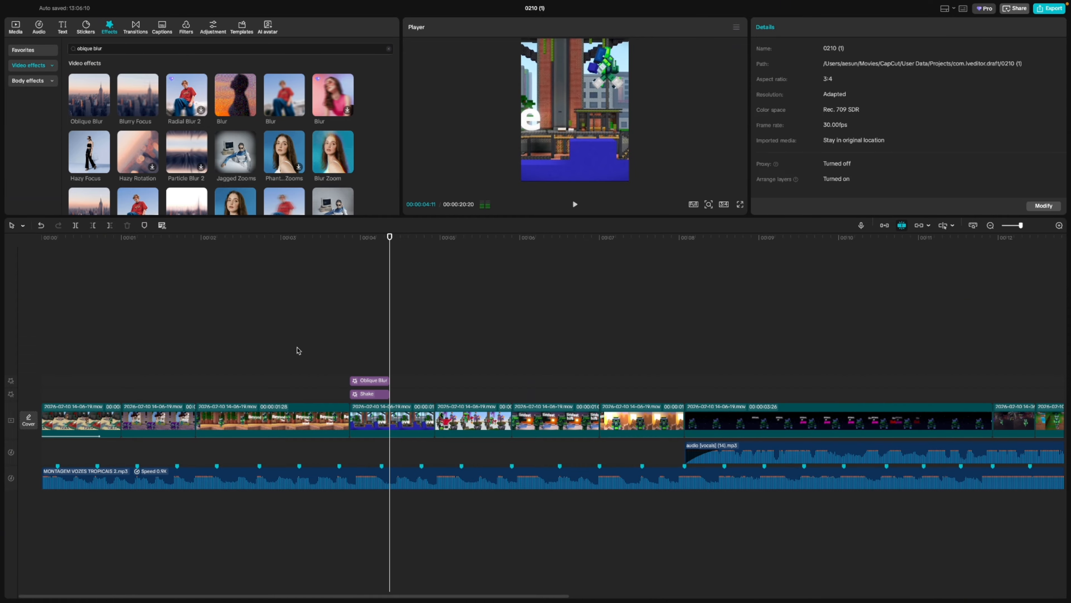
pyautogui.press('space')
pyautogui.press('space')
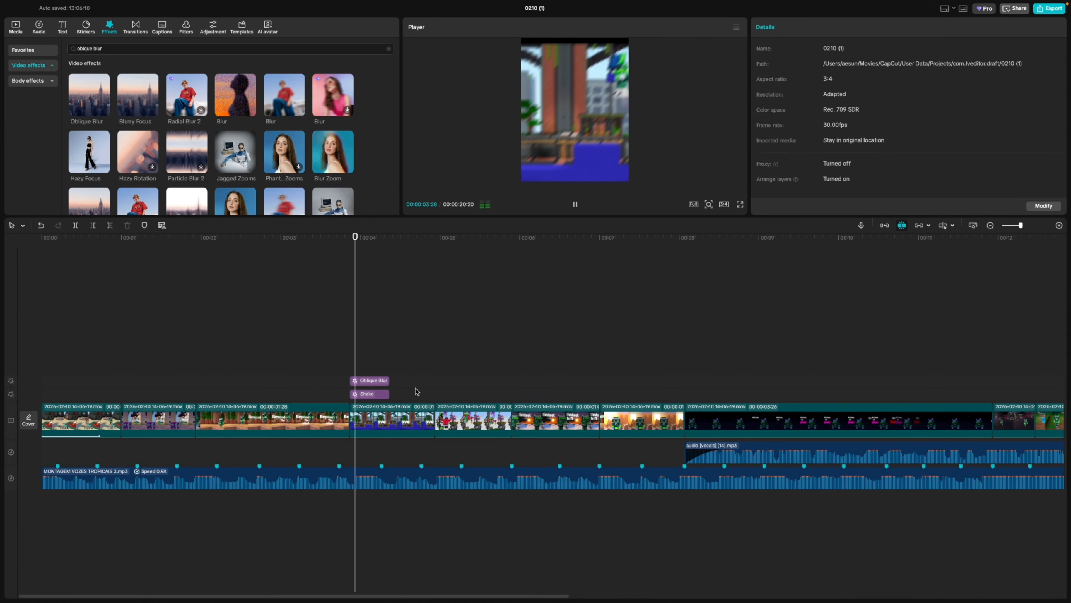
pyautogui.click(397, 355)
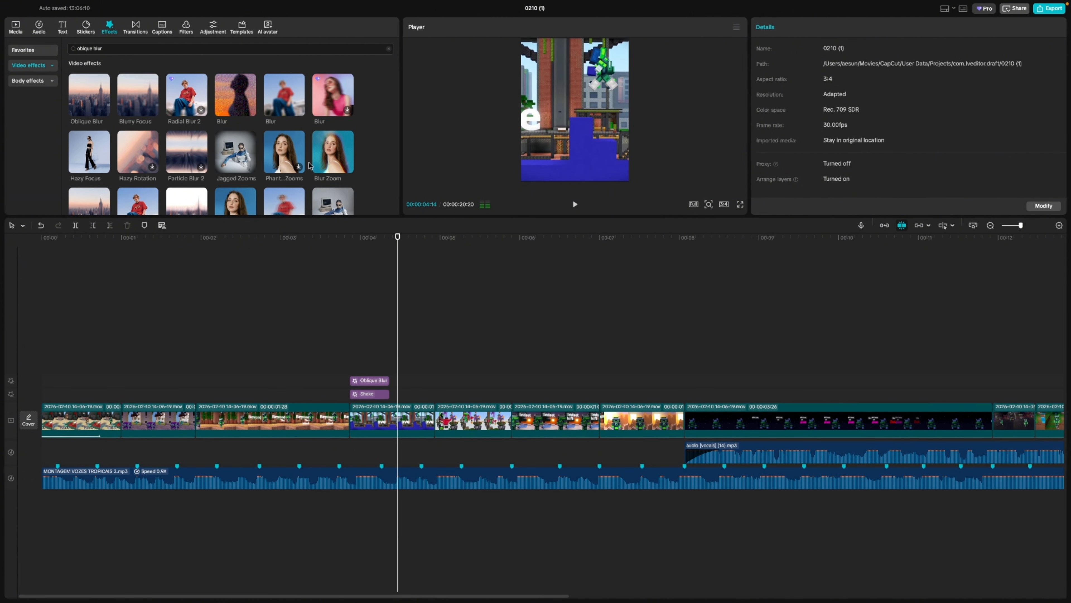
# Duplicate the Shake effect onto a layer above the original at the fourth clip's start and trim the copy to its first few frames.
pyautogui.click(363, 394)
pyautogui.press('super+c')
pyautogui.click(351, 364)
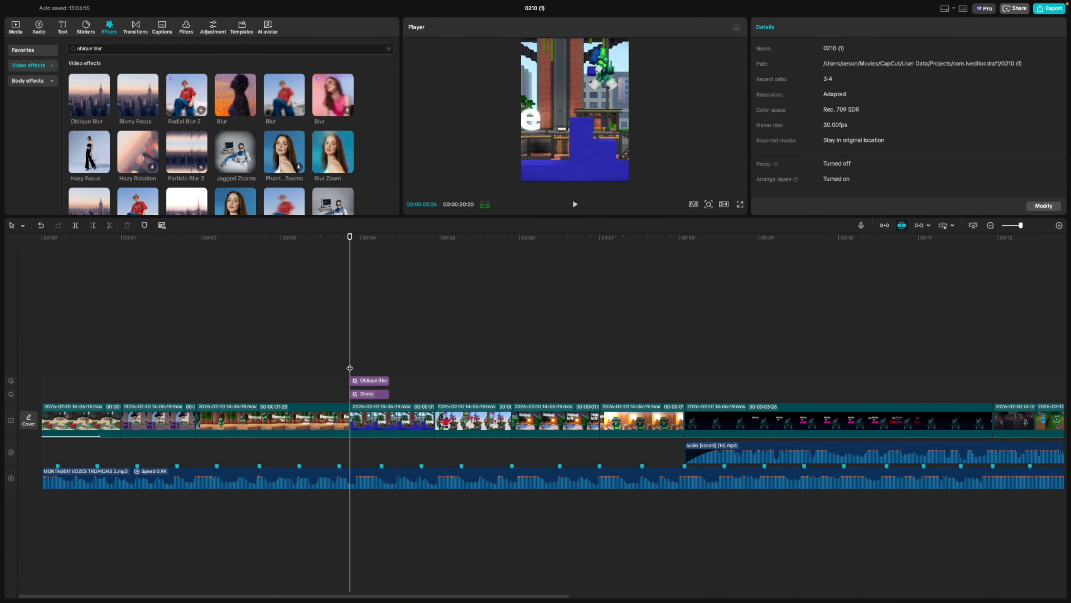
pyautogui.press('super+v')
pyautogui.click(389, 382)
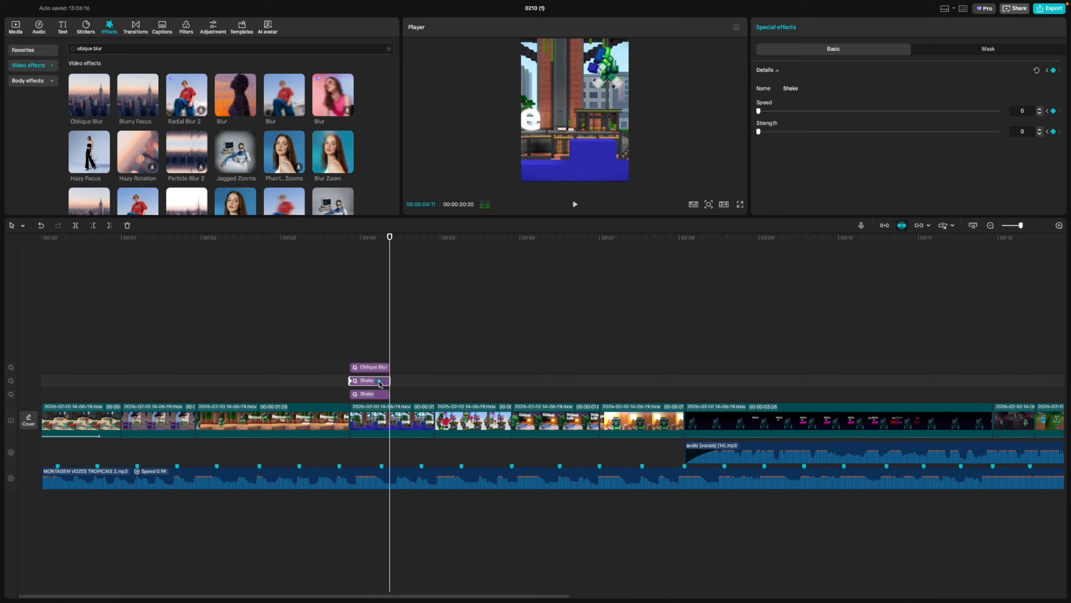
pyautogui.moveTo(361, 381); pyautogui.dragTo(363, 381)
# Play back the change into the fourth clip to review the stacked shake effects.
pyautogui.click(318, 371)
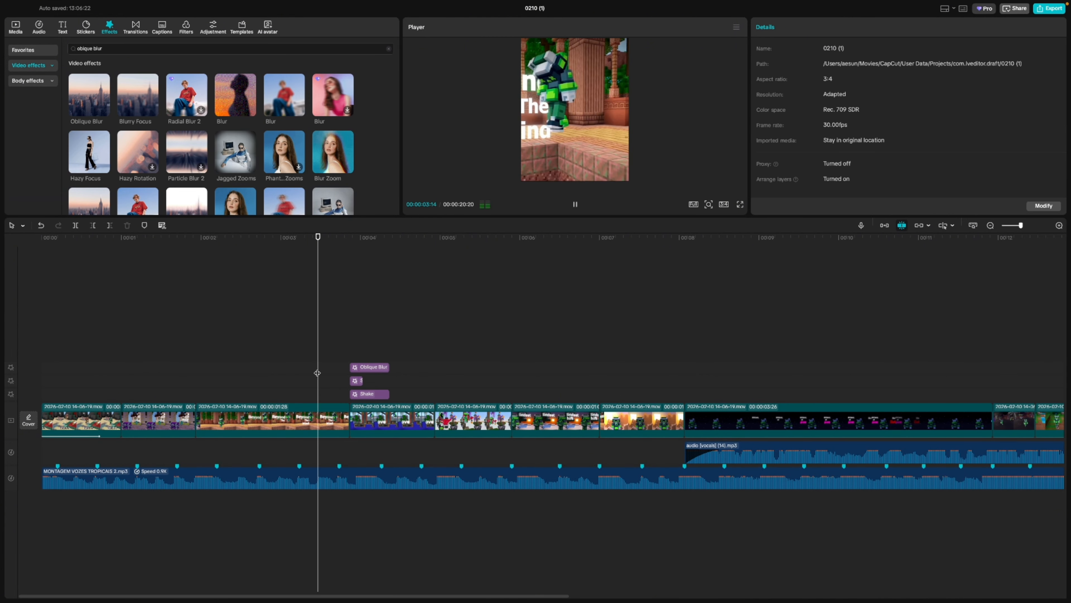
pyautogui.press('space')
pyautogui.press('space')
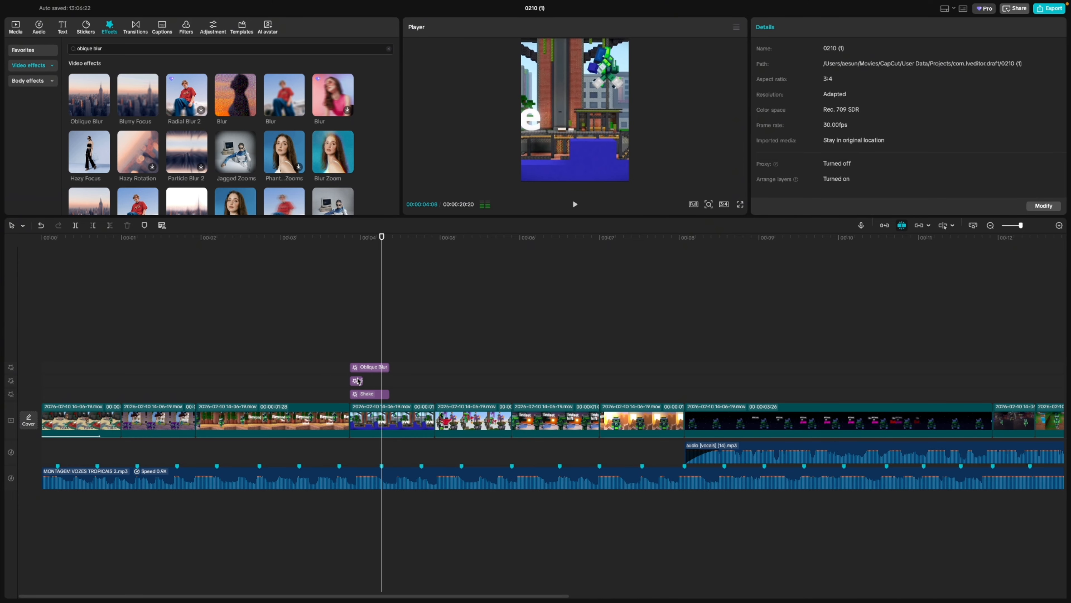
# Copy the Oblique Blur and both Shake effects together and paste the stack at the start of the third clip.
pyautogui.moveTo(401, 396); pyautogui.dragTo(304, 354)
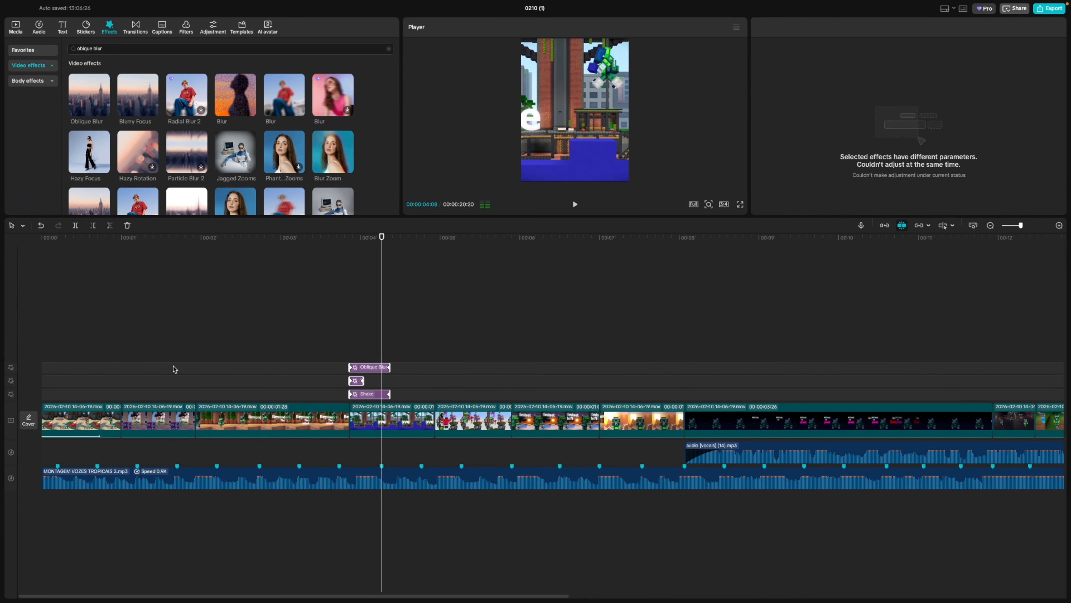
pyautogui.click(174, 369)
pyautogui.click(195, 370)
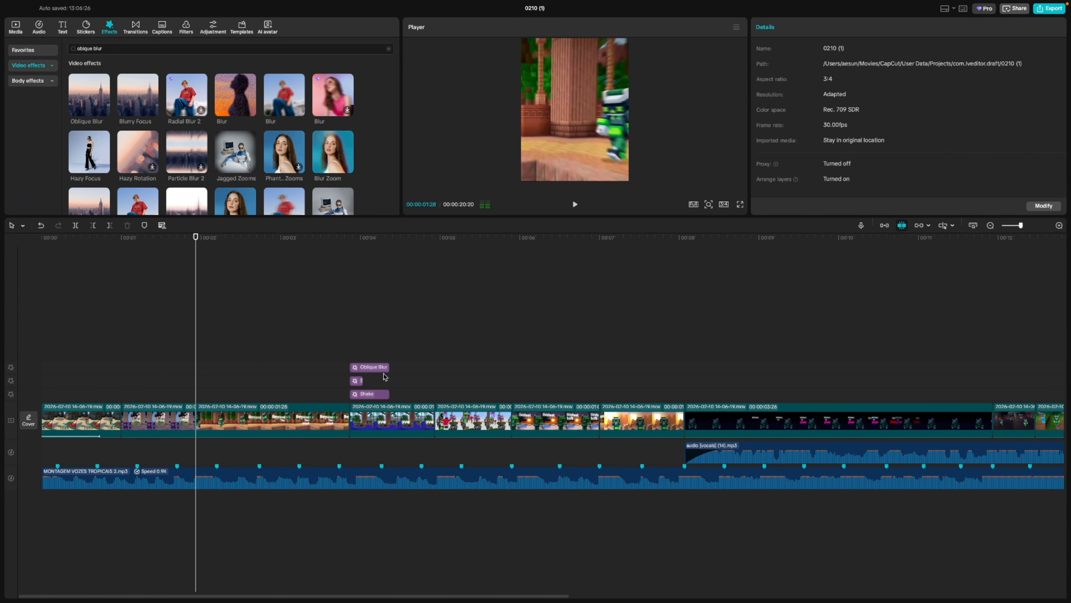
pyautogui.hotkey('ctrl', 'v')
pyautogui.press('space')
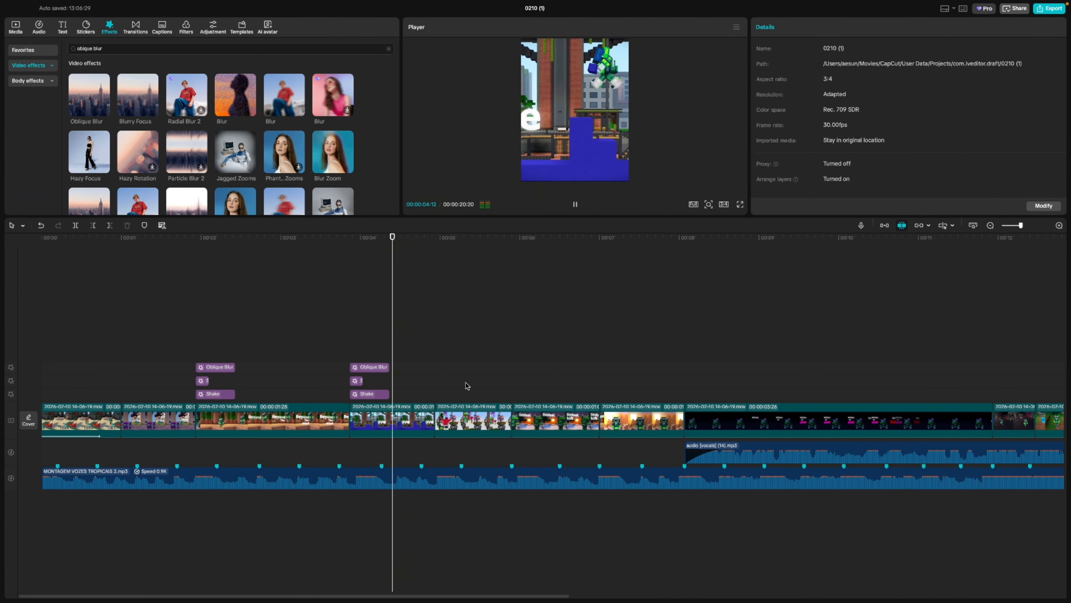
# Paste the effect stack at the starts of the fifth to ninth clips and on beats within the long eighth clip.
pyautogui.click(435, 386)
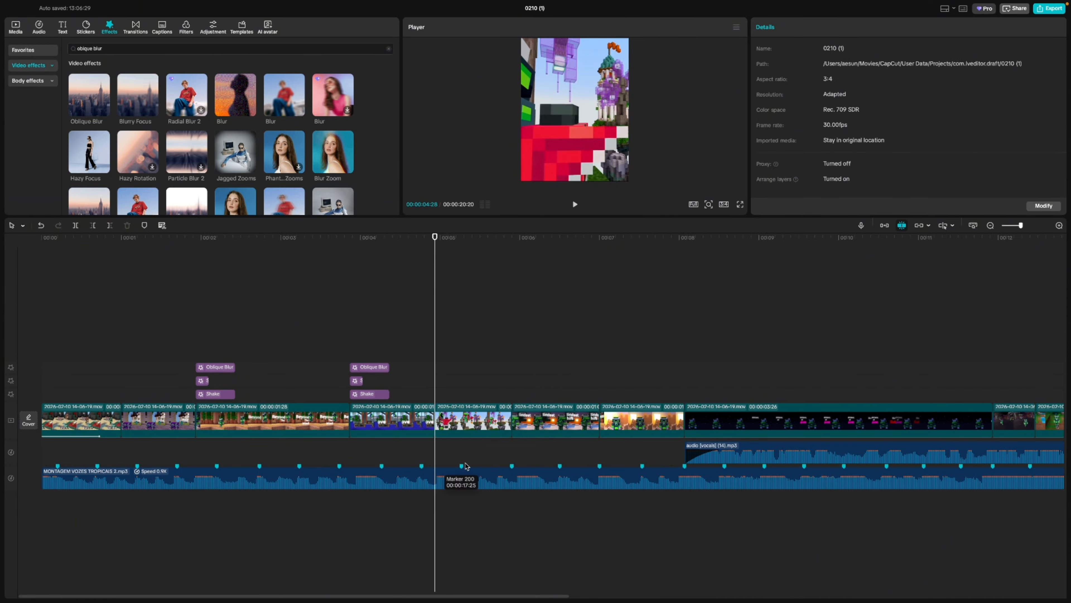
pyautogui.hotkey('ctrl', 'v')
pyautogui.press('space')
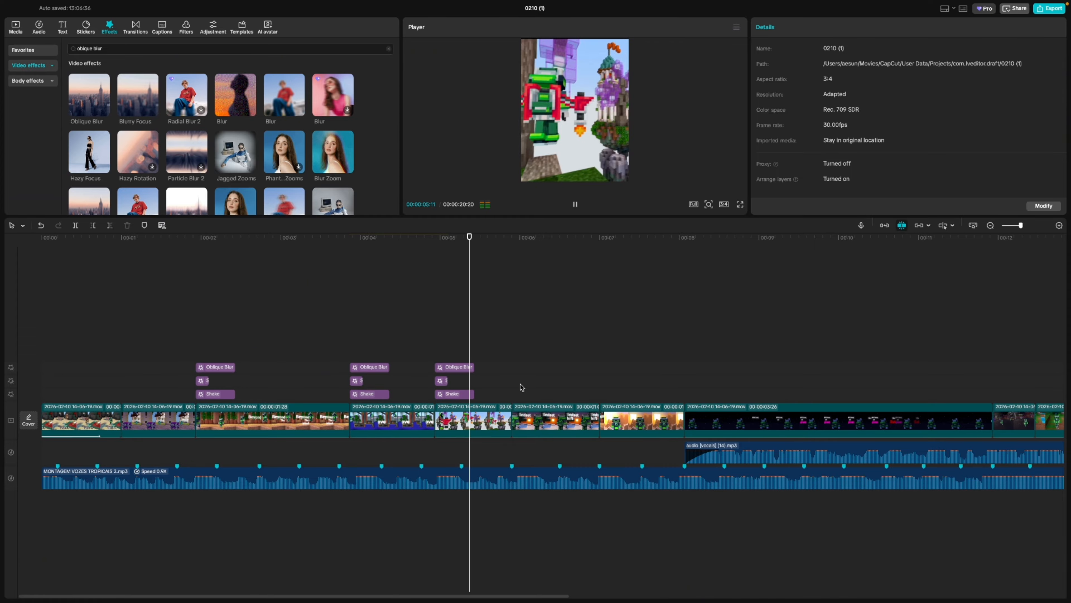
pyautogui.hotkey('ctrl', 'v')
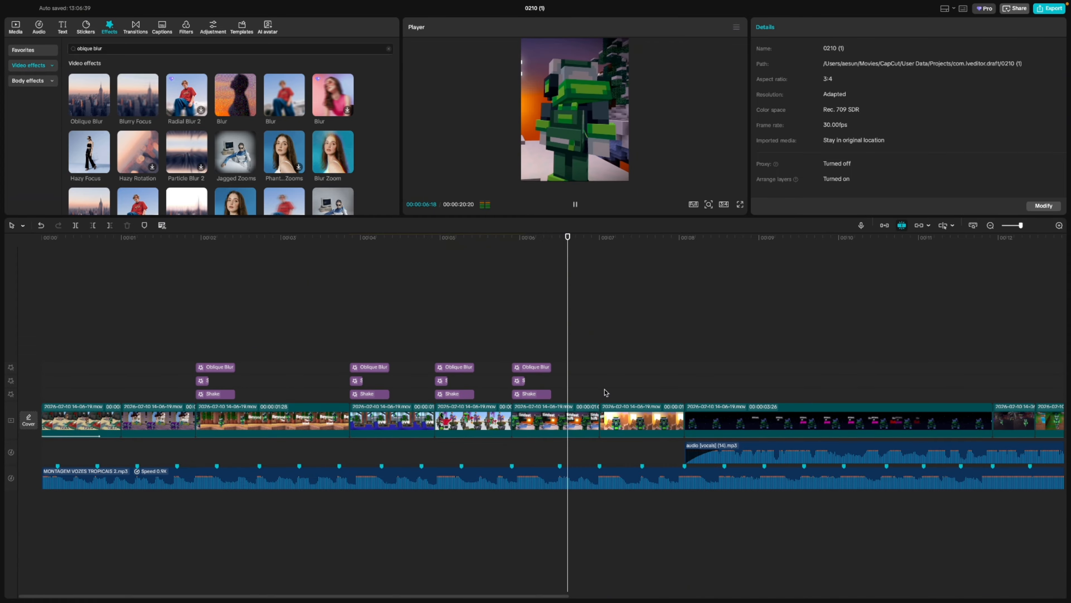
pyautogui.hotkey('ctrl', 'v')
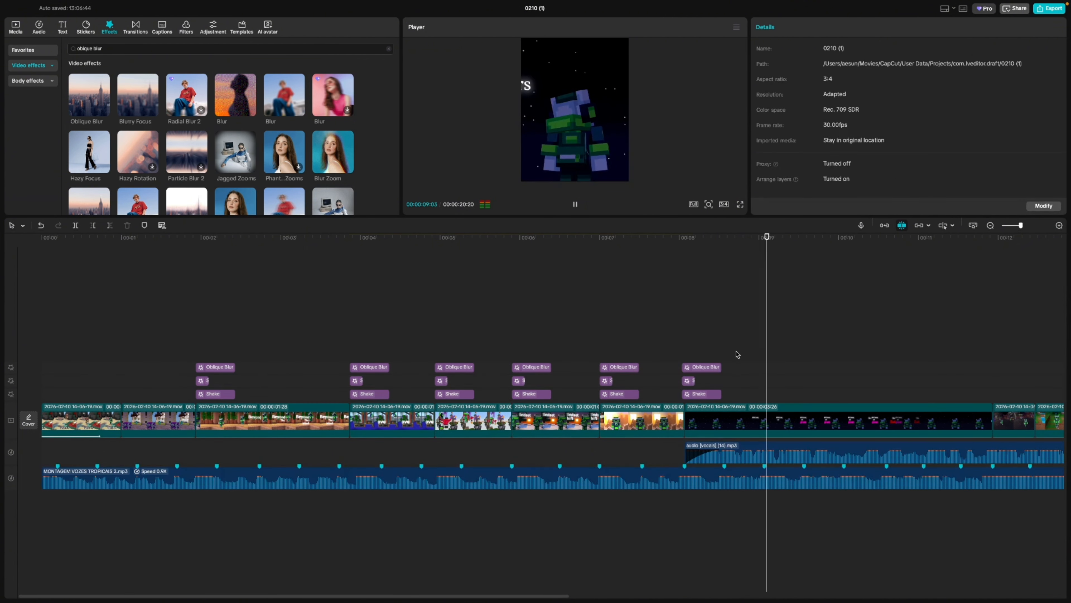
pyautogui.click(719, 331)
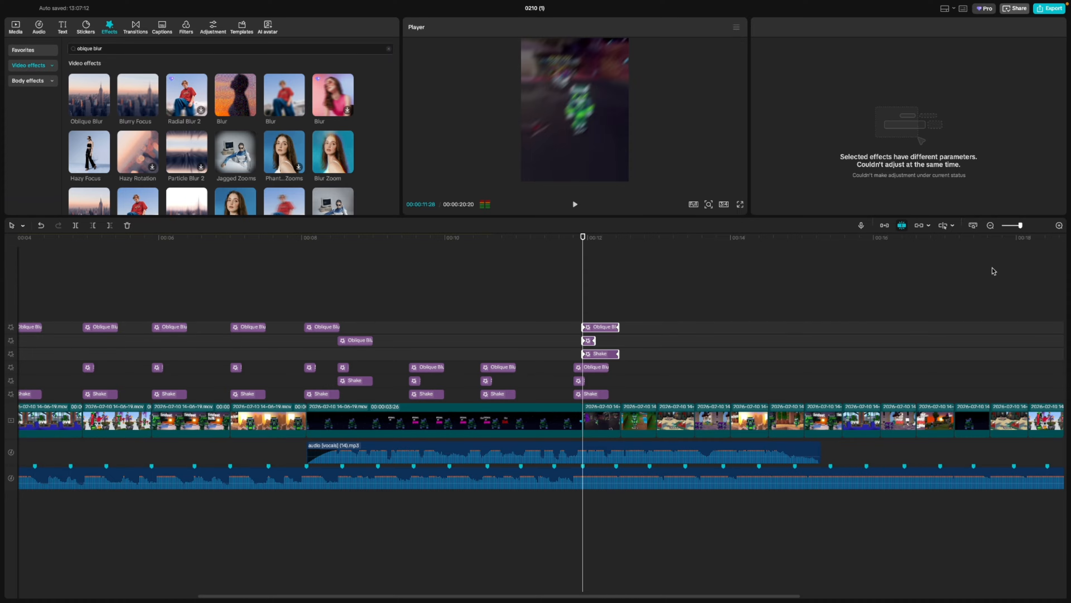
# Set the music track's automatic beat marking to Beats 1.
pyautogui.click(906, 466)
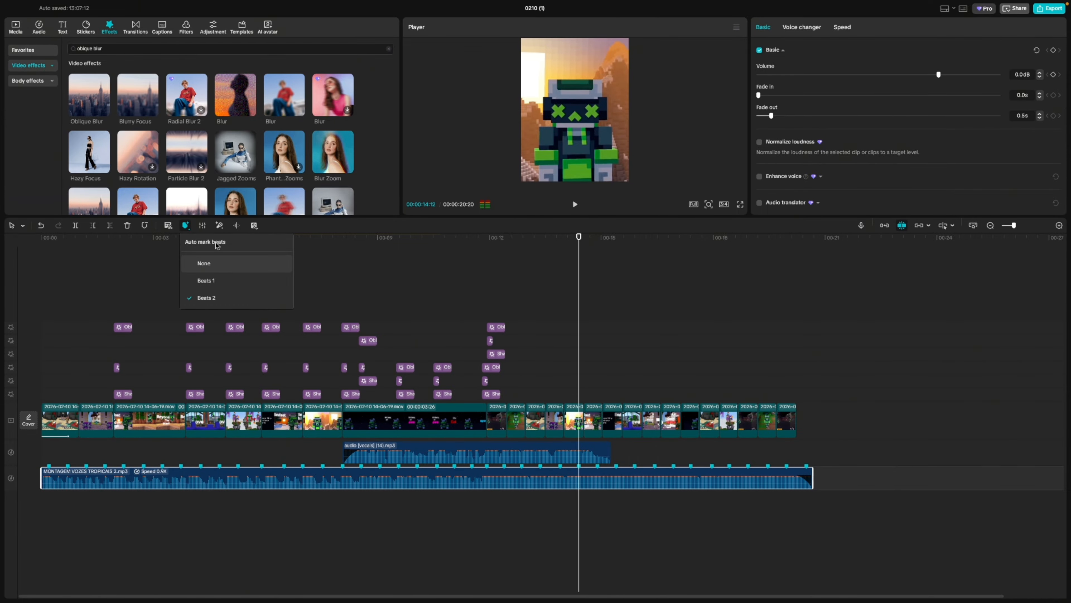
pyautogui.click(205, 281)
pyautogui.click(580, 305)
# Paste the blur and shake stack at the start of every remaining clip, from the tenth to the last.
pyautogui.press('space')
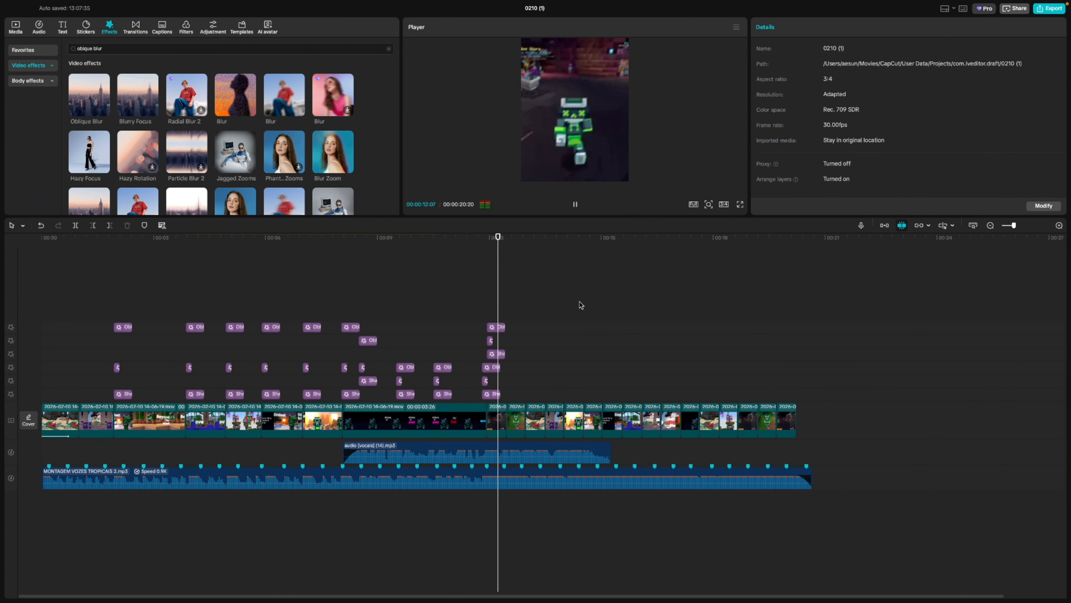
pyautogui.press('space')
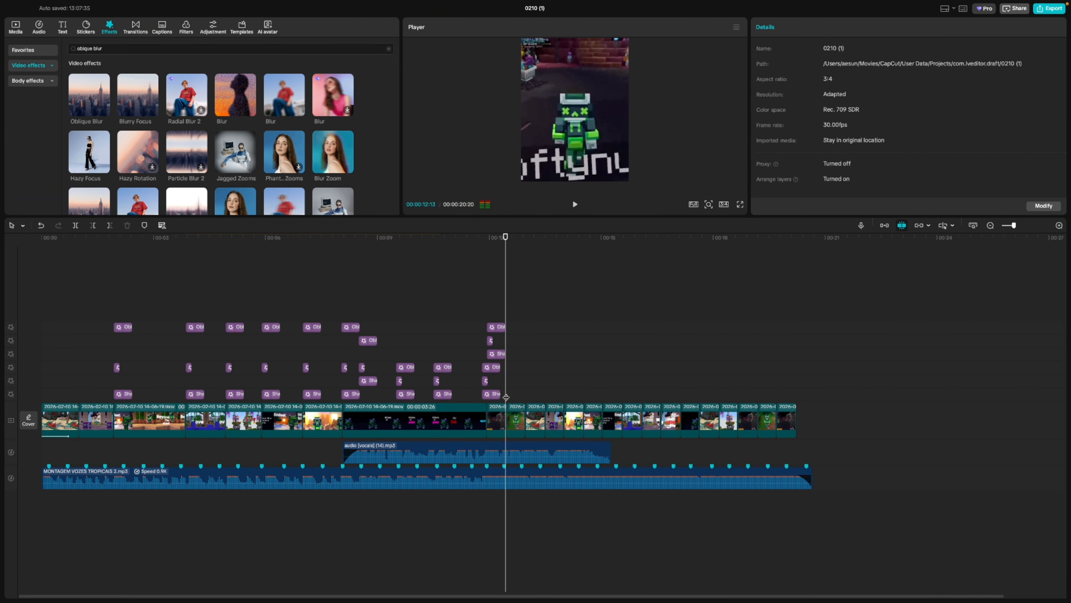
pyautogui.press('super+v')
pyautogui.press('super+v')
pyautogui.press('super+v')
pyautogui.press('super+v')
pyautogui.press('super+v')
pyautogui.press('super+v')
pyautogui.press('super+v')
pyautogui.press('super+v')
pyautogui.press('super+v')
pyautogui.press('super+v')
pyautogui.press('super+v')
pyautogui.press('super+v')
pyautogui.press('super+v')
pyautogui.press('super+v')
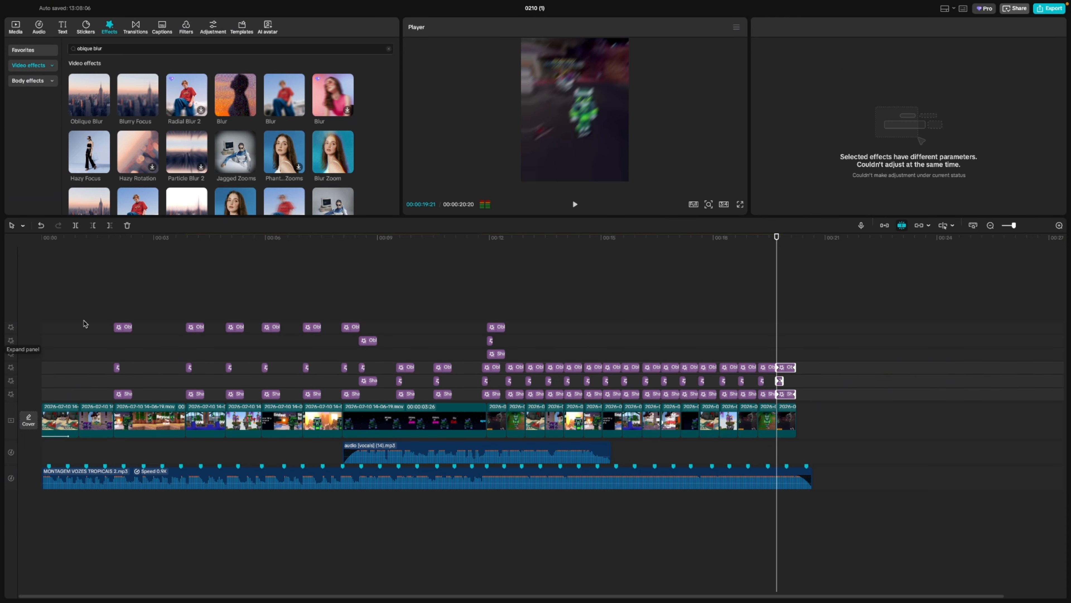
# Remove the Fade In animation from the first clip and play back the montage.
pyautogui.click(38, 359)
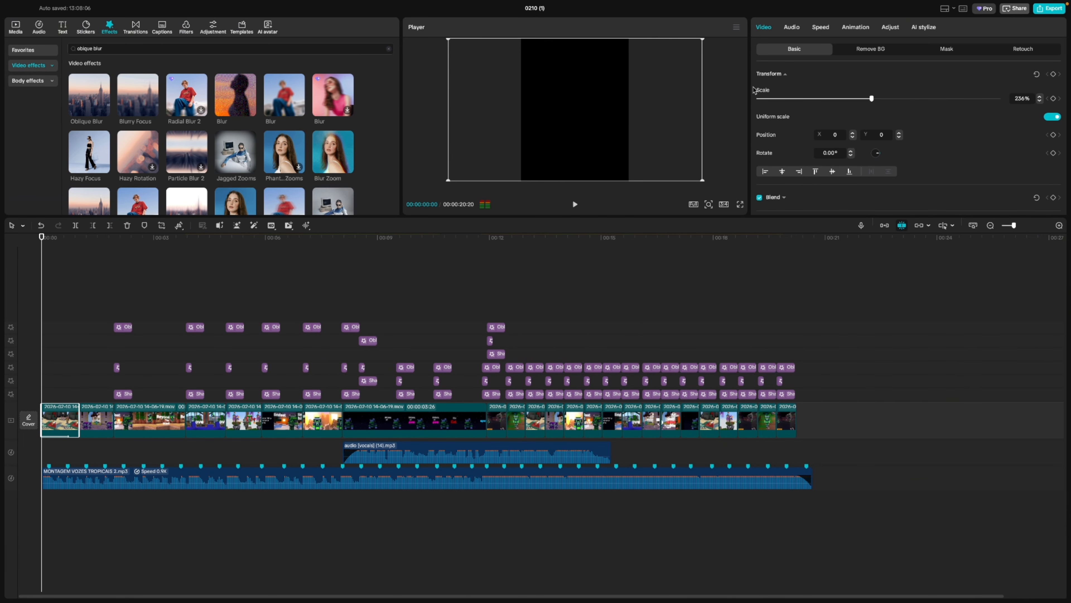
pyautogui.click(855, 26)
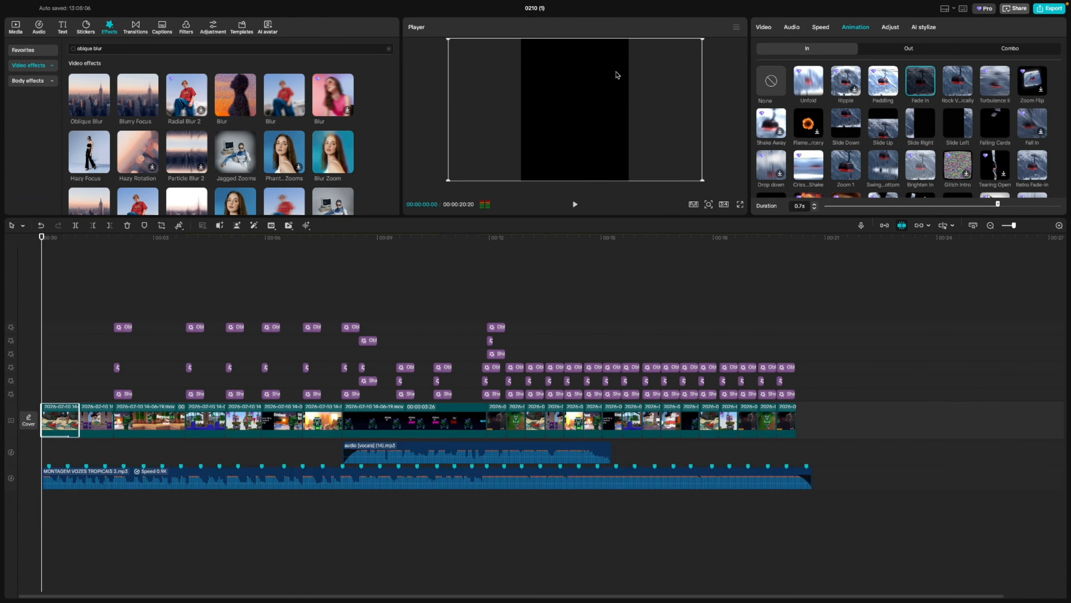
pyautogui.click(771, 81)
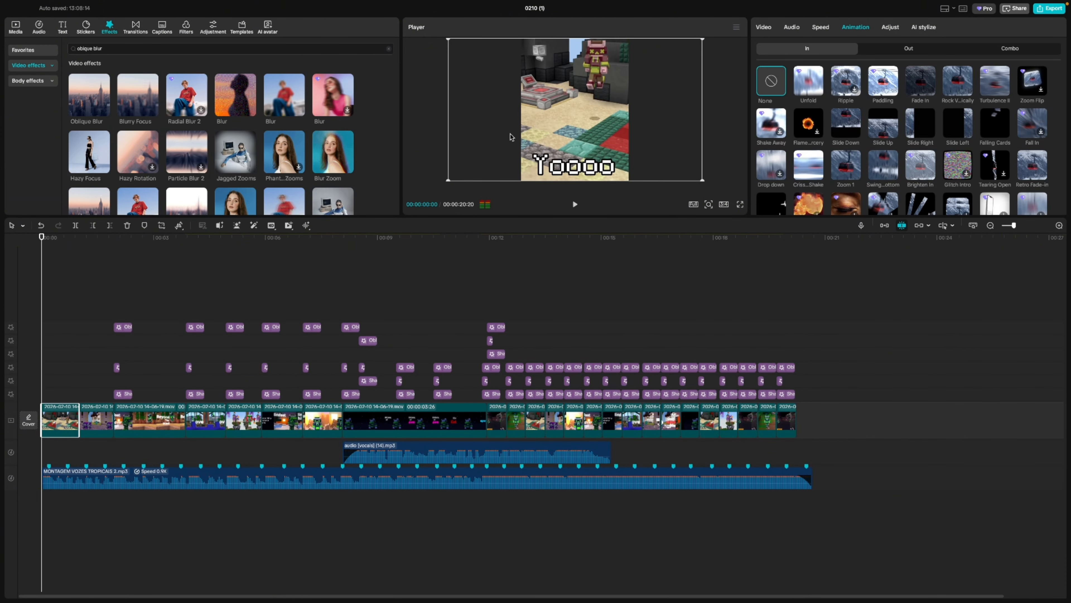
pyautogui.press('space')
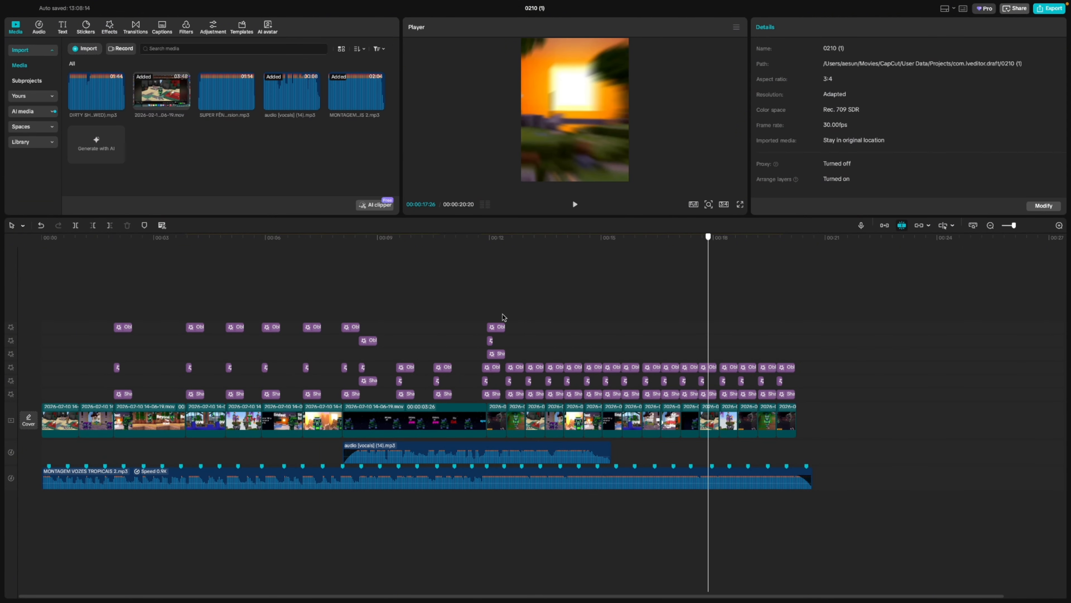
pyautogui.click(223, 371)
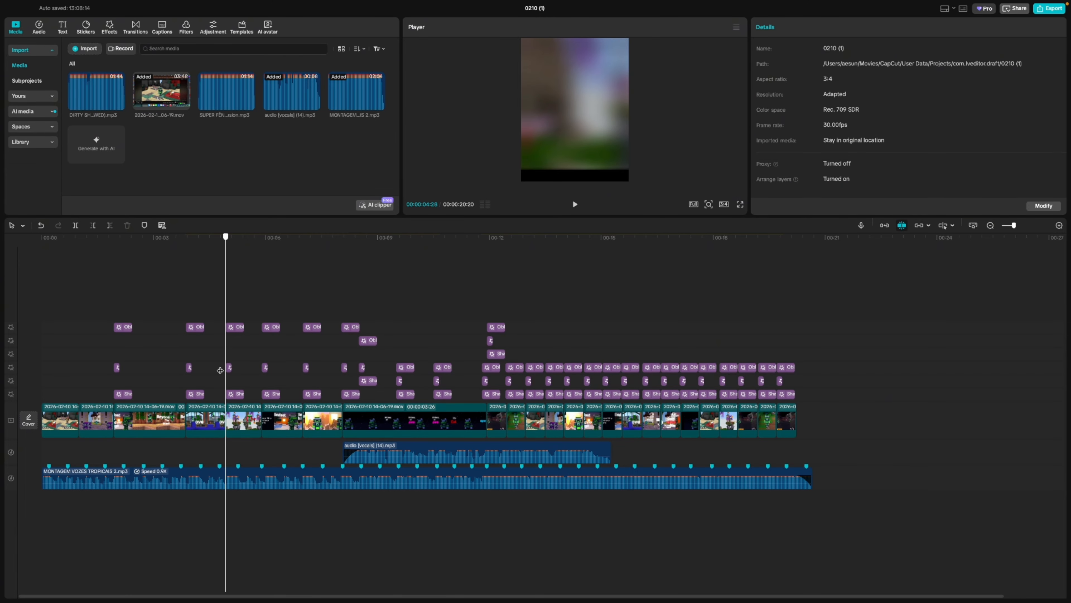
# Create a freeze frame at the start of the ninth clip, move it to a track above, and close the gap in the main track.
pyautogui.click(488, 366)
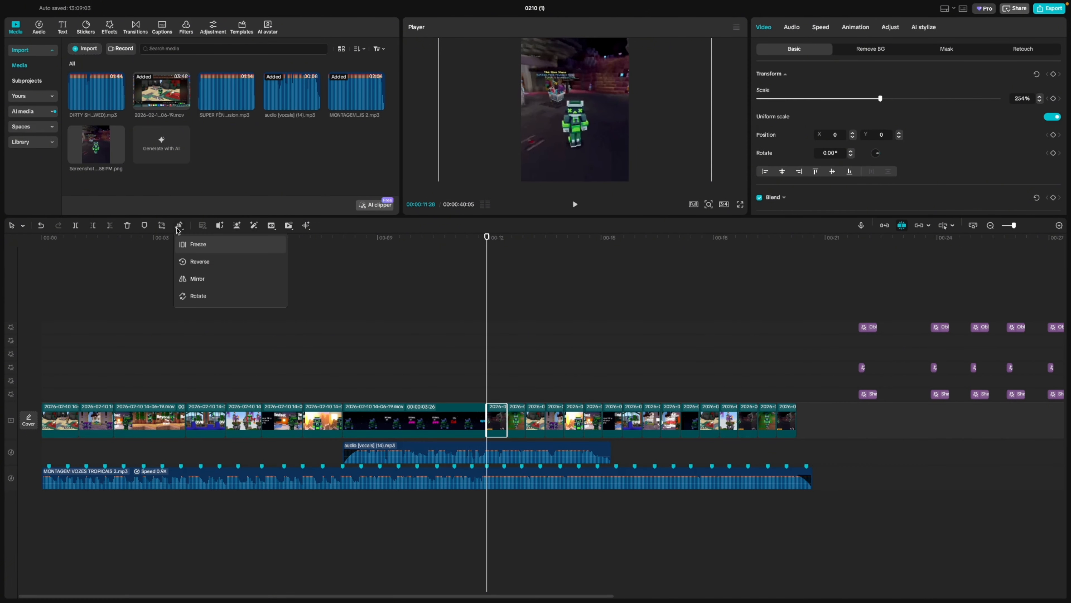
pyautogui.moveTo(180, 226)
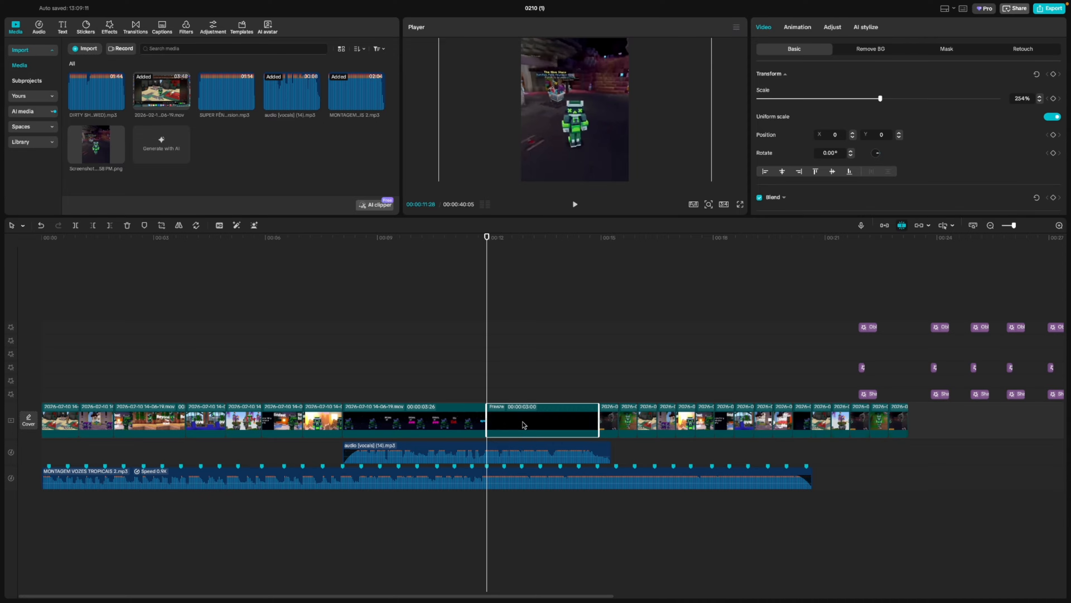
pyautogui.moveTo(525, 416); pyautogui.dragTo(466, 376)
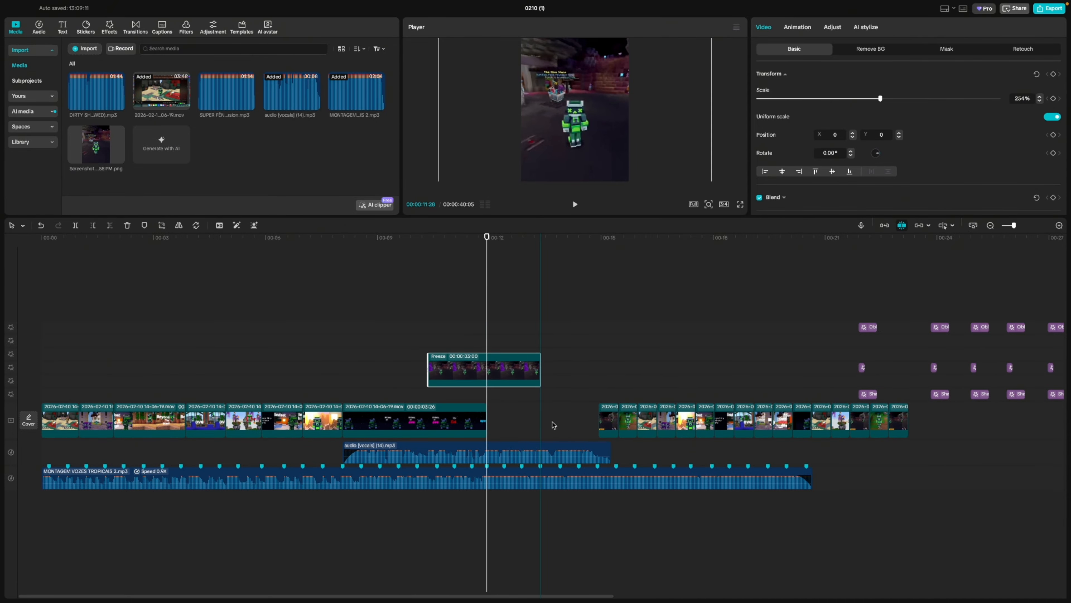
pyautogui.moveTo(925, 430); pyautogui.dragTo(494, 426)
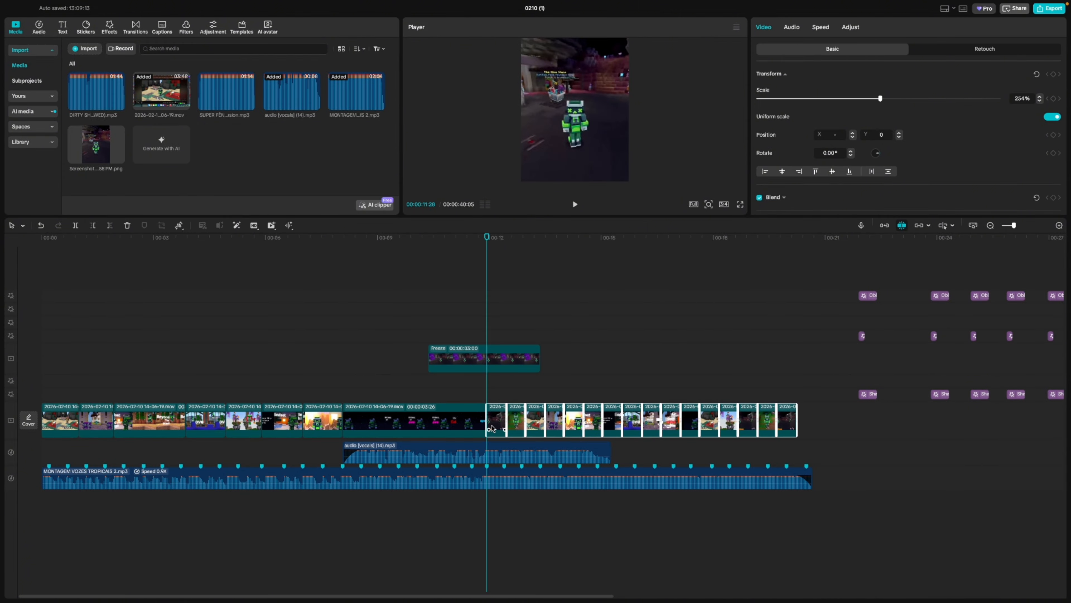
# Trim the freeze frame to 17 frames so that it ends exactly where the ninth clip begins.
pyautogui.click(432, 389)
pyautogui.press('space')
pyautogui.press('space')
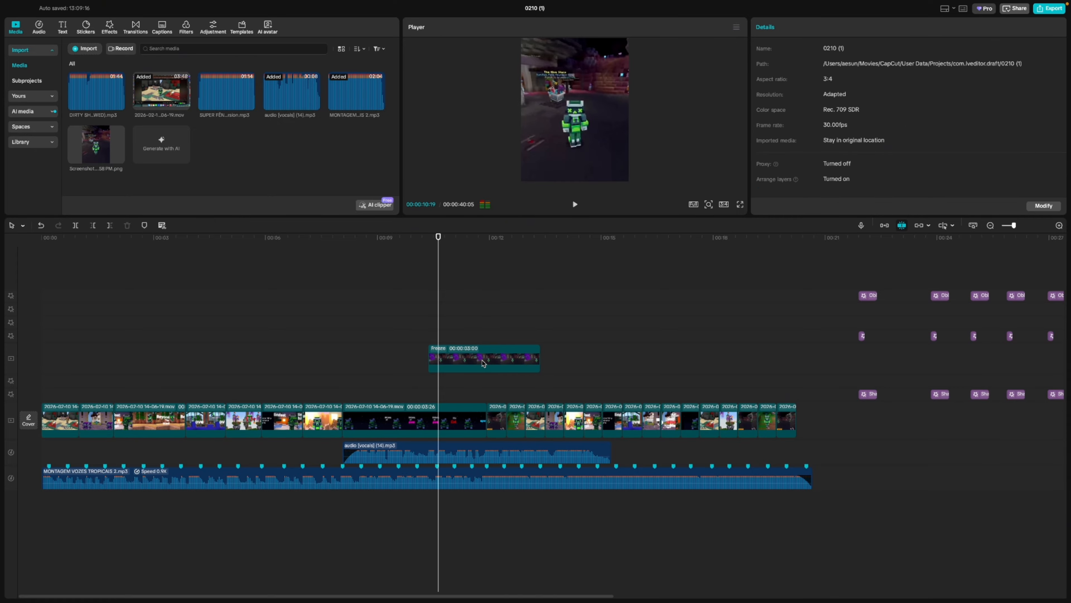
pyautogui.click(522, 360)
pyautogui.moveTo(542, 359); pyautogui.dragTo(487, 359)
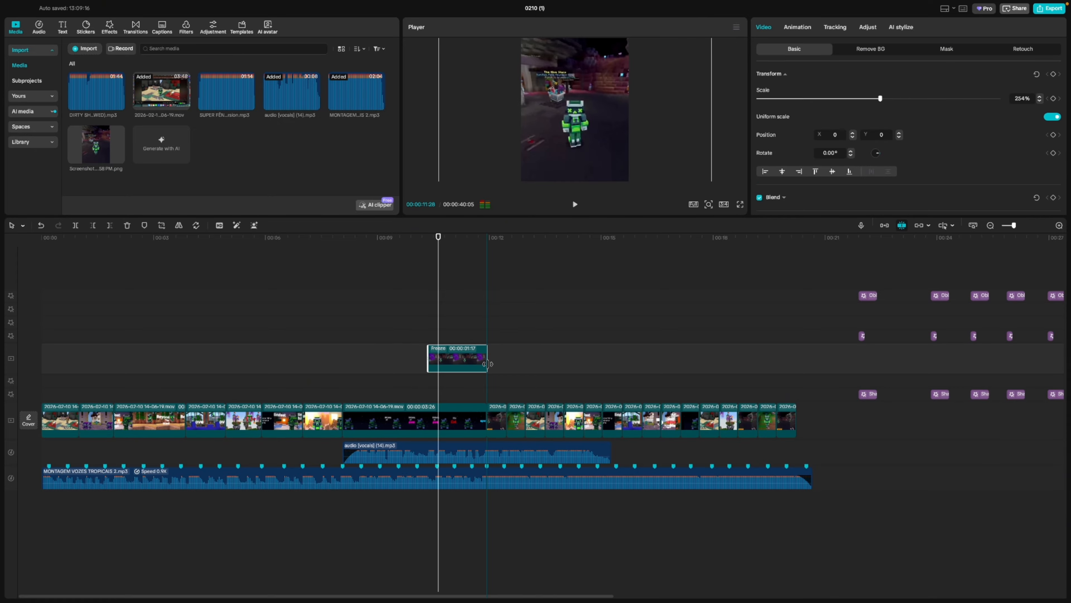
pyautogui.scroll(5, 434, 355)
# Add a mask to the freeze frame, trying the Rectangle and Stars shapes and settling on Circle.
pyautogui.click(940, 48)
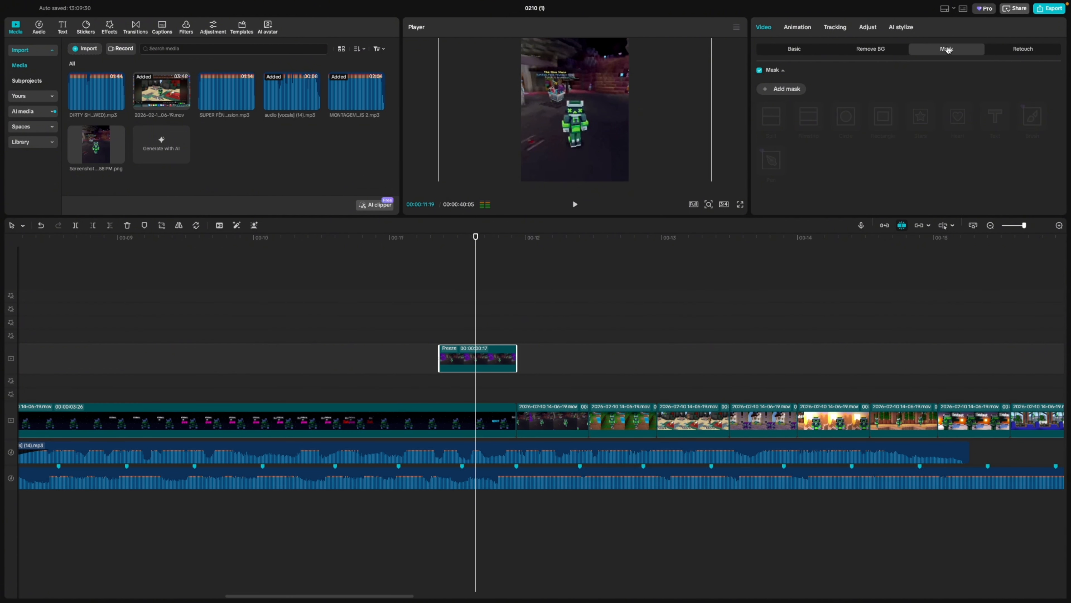
pyautogui.click(790, 90)
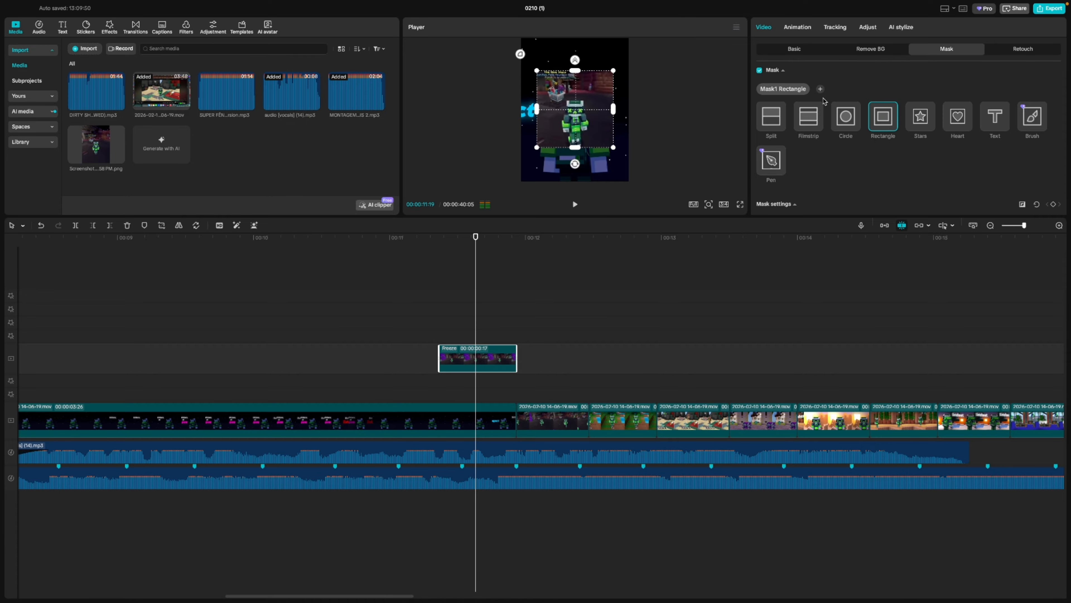
pyautogui.click(848, 120)
pyautogui.click(918, 122)
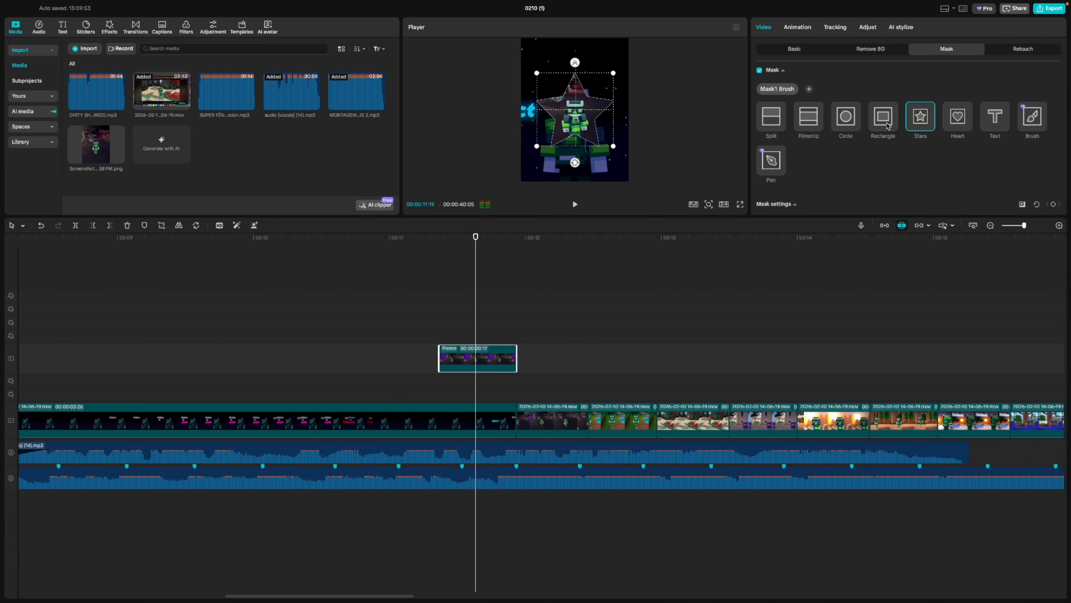
pyautogui.click(886, 124)
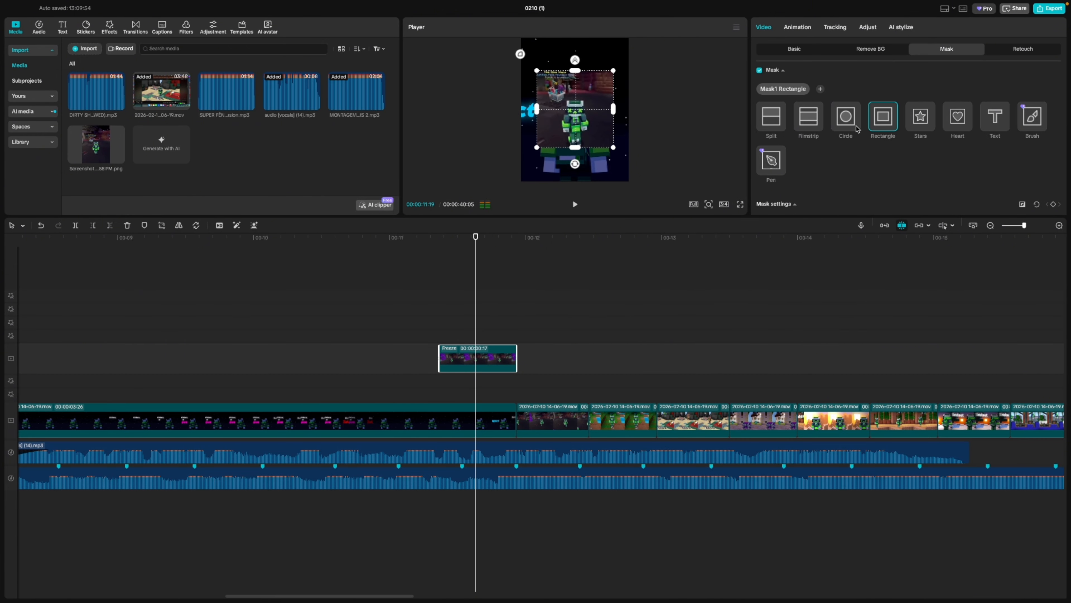
pyautogui.click(847, 134)
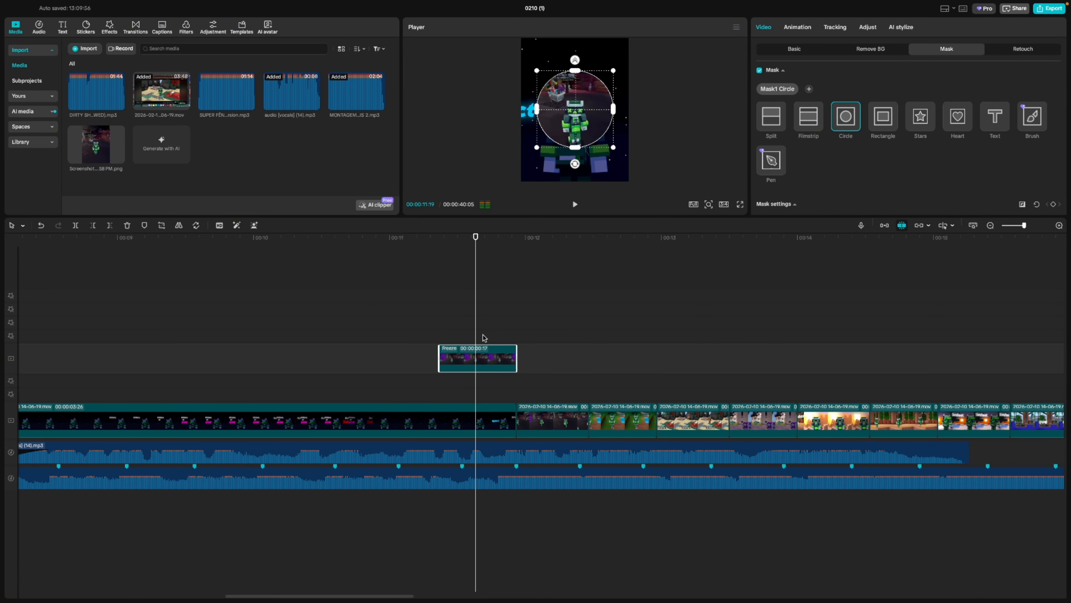
# Add keyframes for the circle mask's size at 00:00:11:20 and at the ninth clip's start, 00:00:11:28.
pyautogui.press('Right')
pyautogui.scroll(-2, 920, 101)
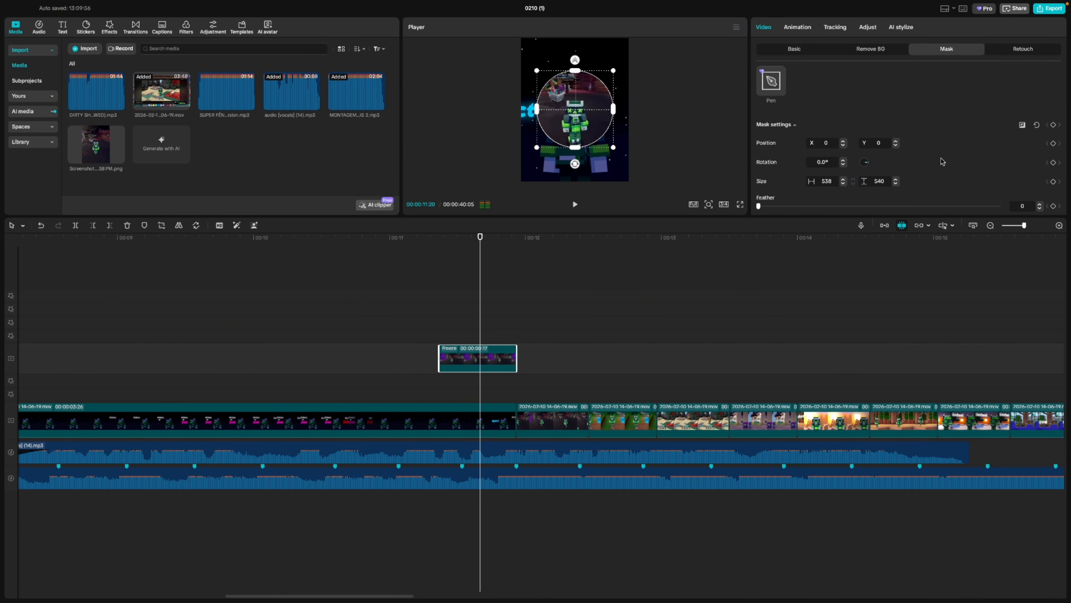
pyautogui.click(1053, 182)
pyautogui.click(433, 328)
pyautogui.moveTo(433, 329); pyautogui.dragTo(513, 331)
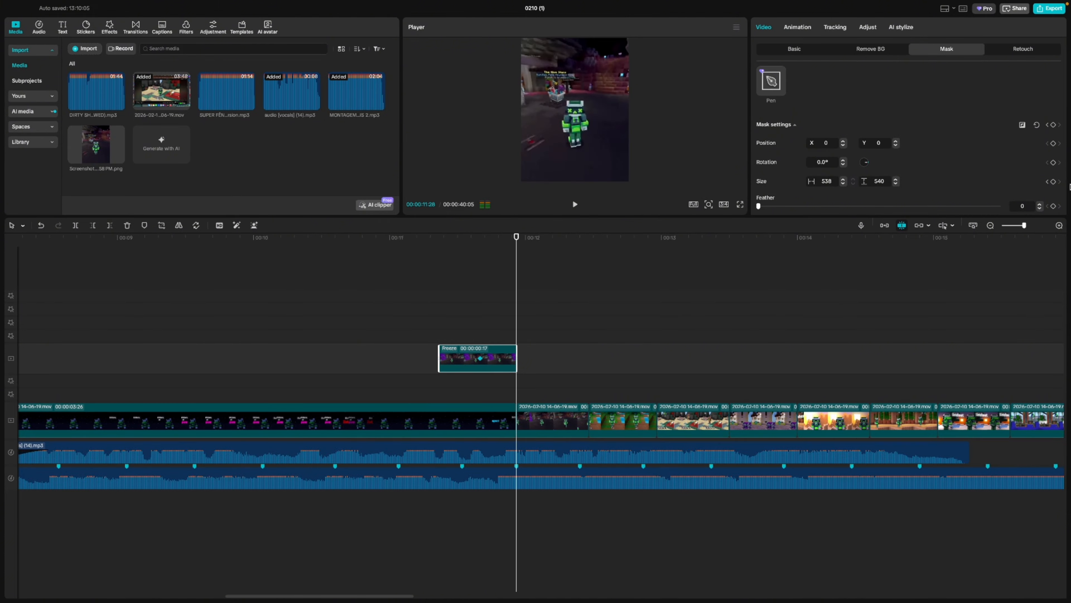
pyautogui.click(1054, 182)
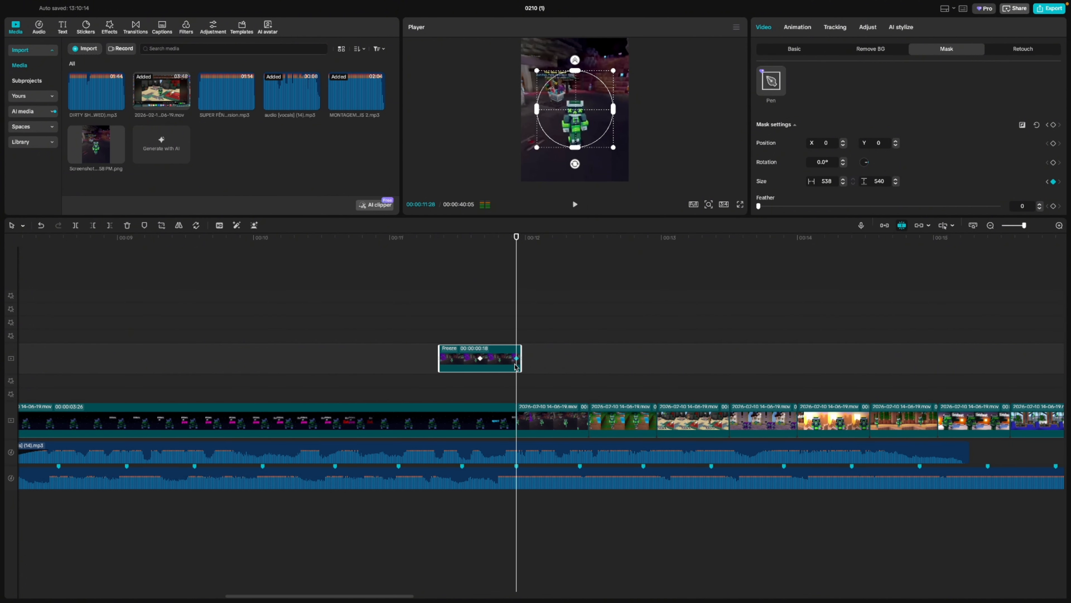
# Enlarge the circle mask at the ninth clip's start to about 1315 × 1320 and trim the freeze frame's end to 17 frames.
pyautogui.moveTo(612, 73); pyautogui.dragTo(669, 15)
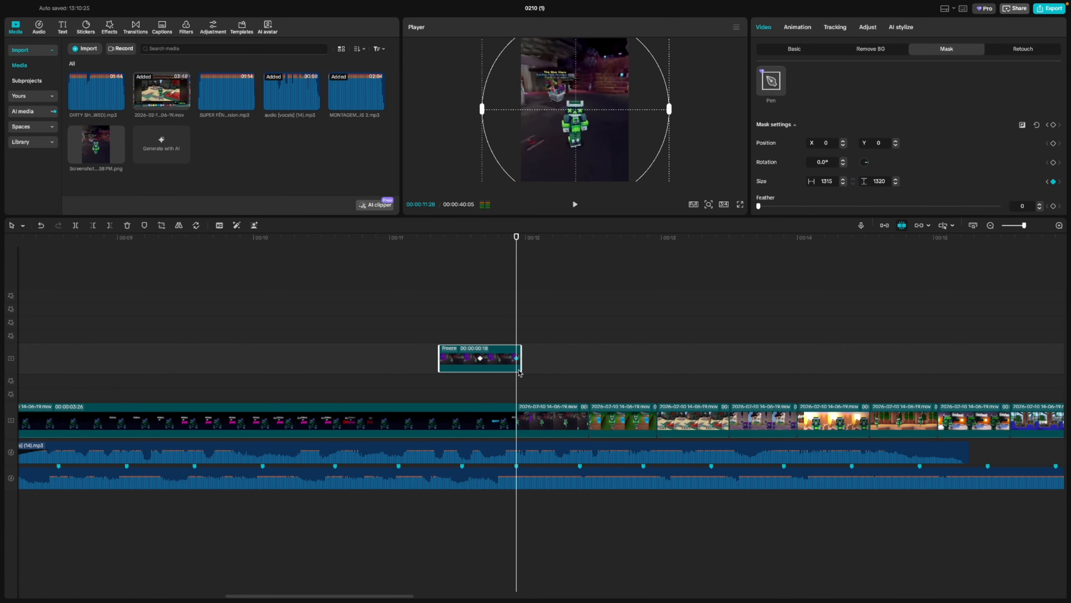
pyautogui.click(523, 357)
pyautogui.click(516, 349)
pyautogui.moveTo(515, 348); pyautogui.dragTo(509, 348)
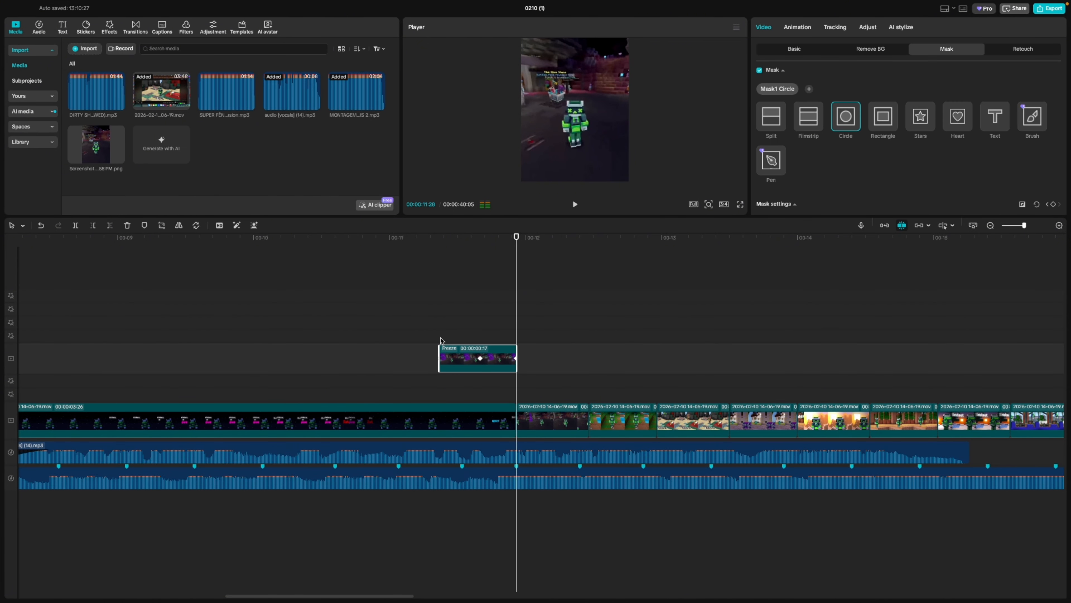
# Add a mask size keyframe at the freeze frame's start, 00:00:11:11, and shrink the circle to surround only the character's head.
pyautogui.click(440, 338)
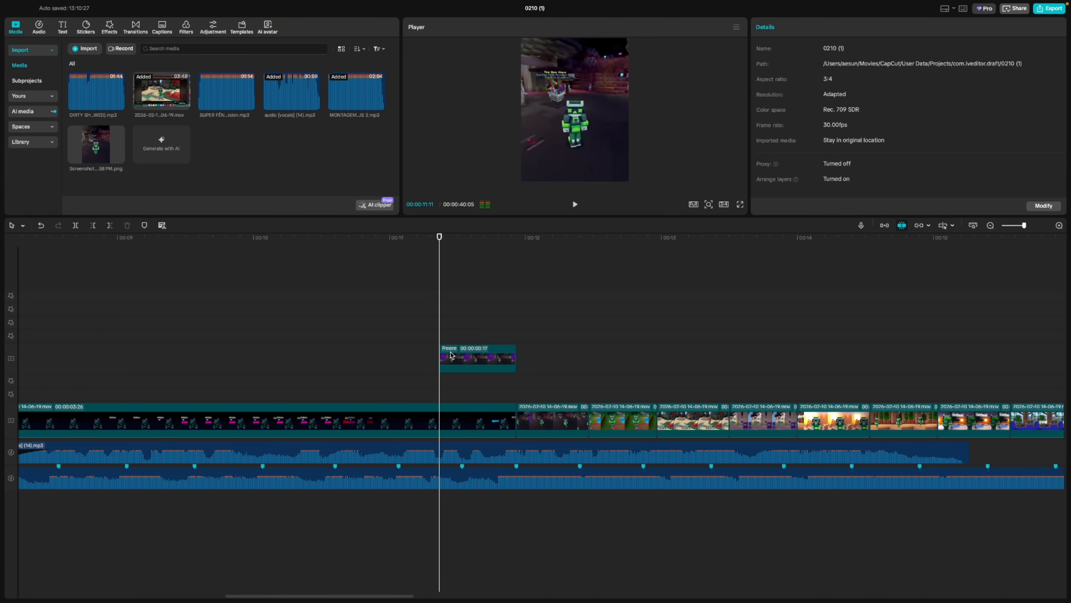
pyautogui.click(451, 355)
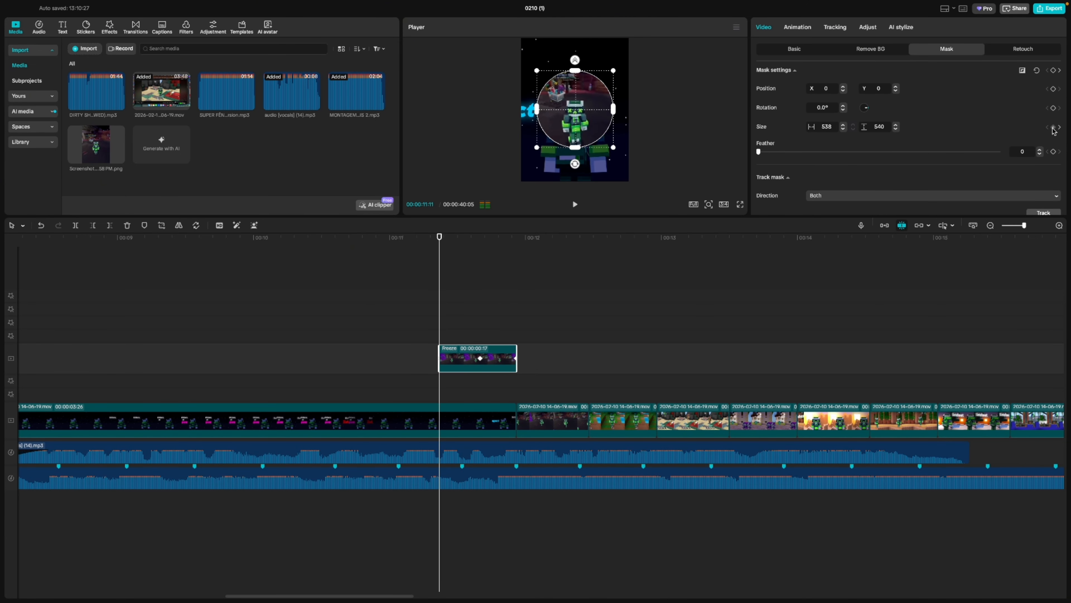
pyautogui.click(1053, 127)
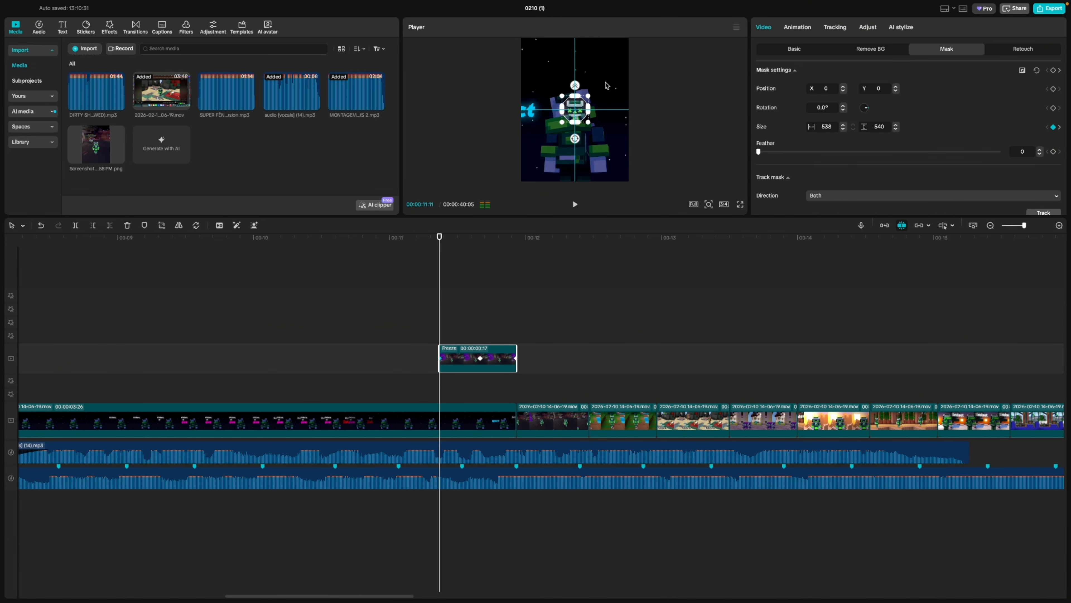
# Play back the circle-mask transition from shortly before the freeze frame up to the ninth clip.
pyautogui.click(357, 363)
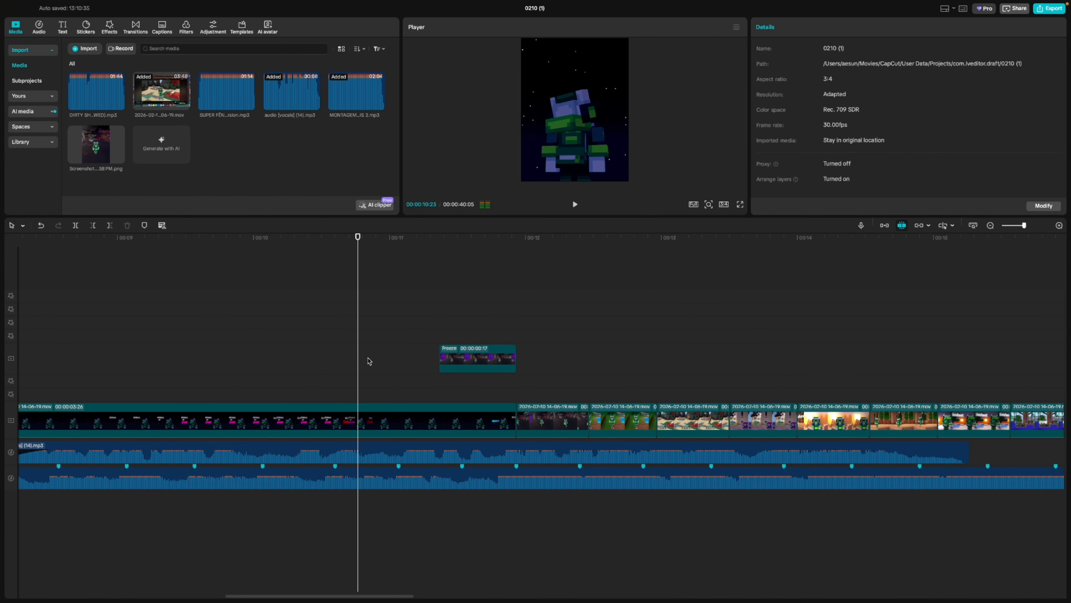
pyautogui.press('space')
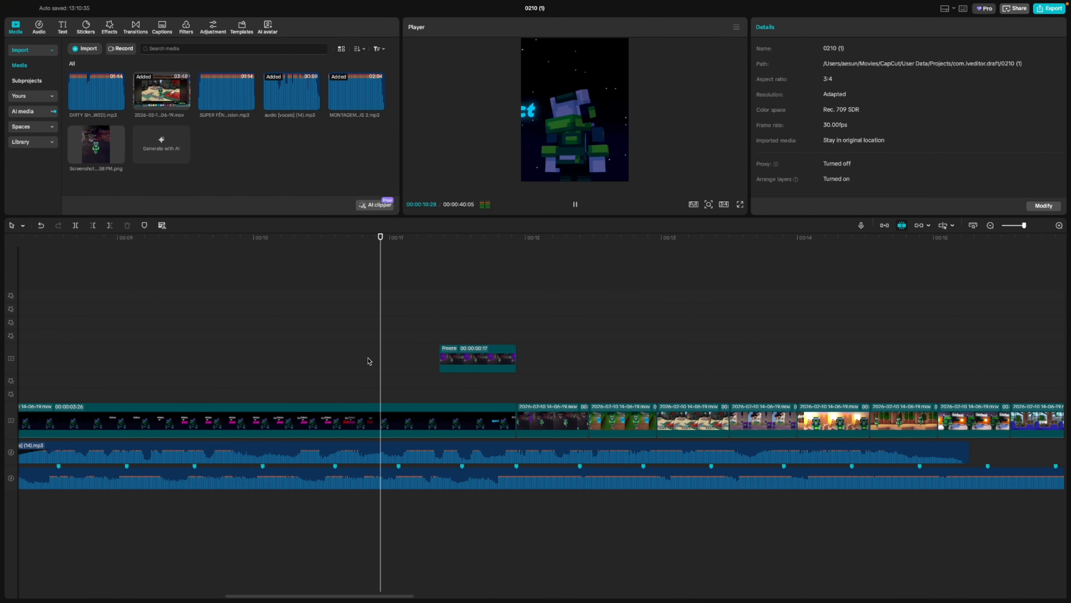
pyautogui.click(412, 343)
pyautogui.press('space')
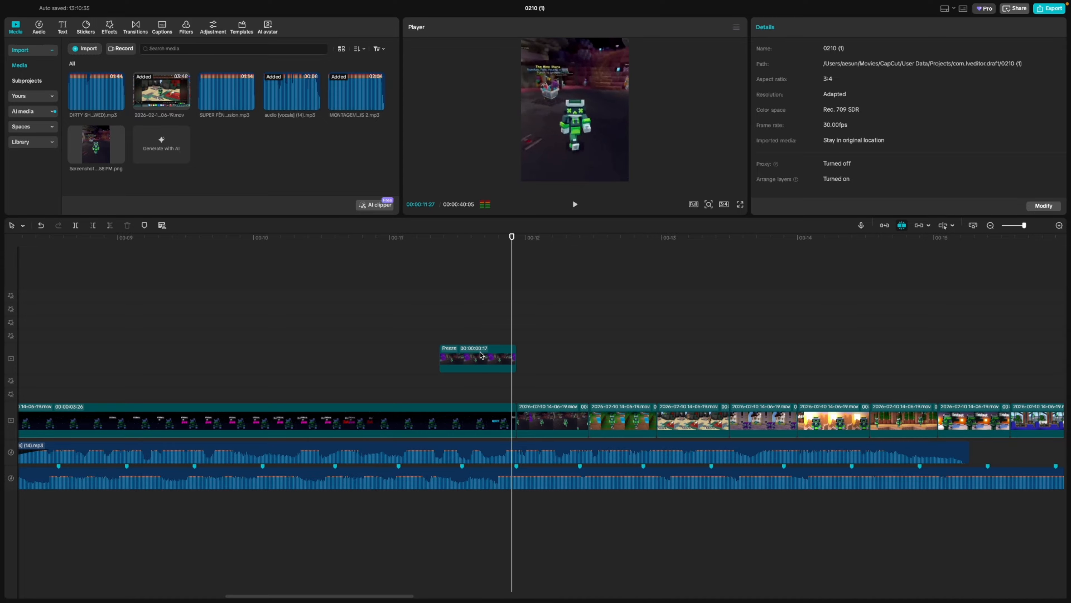
# Show the freeze frame's variable speed animation graph, view the preset curves for the first mask size segment, and hide the graph again.
pyautogui.rightClick(480, 355)
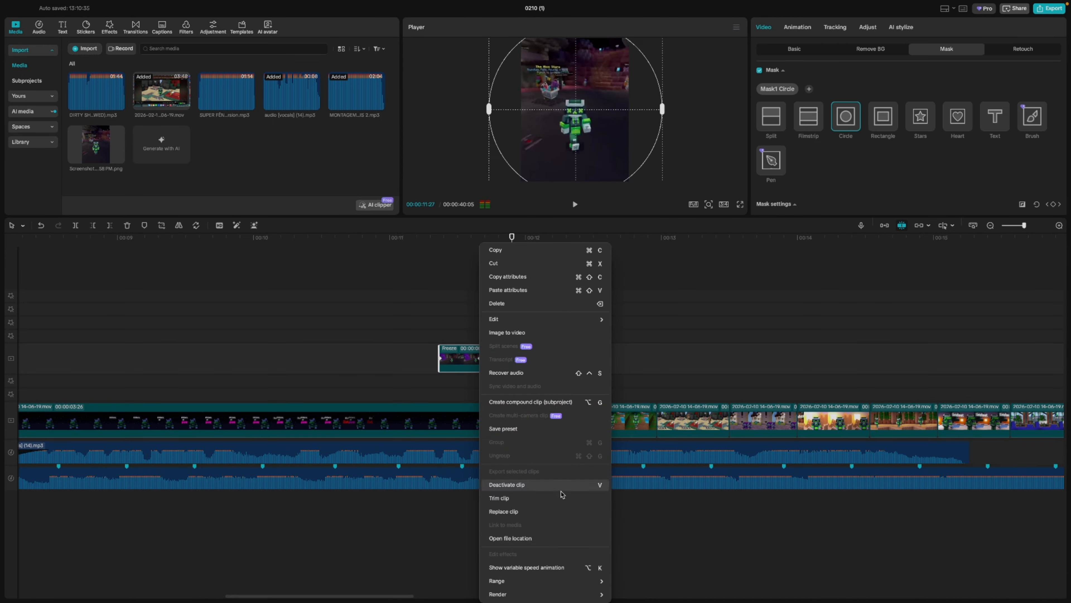
pyautogui.click(540, 571)
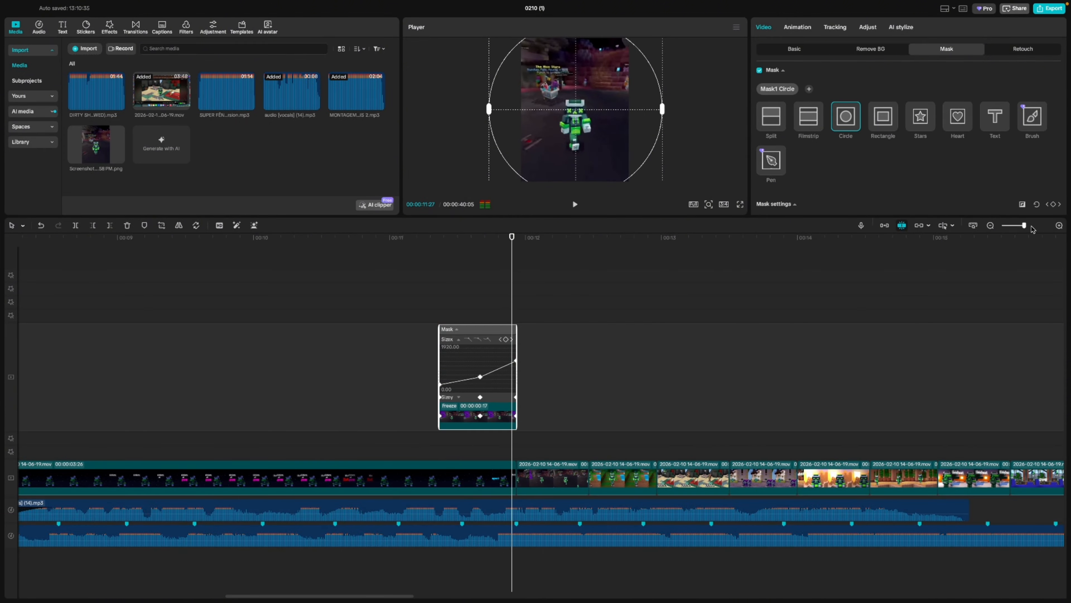
pyautogui.click(1031, 226)
pyautogui.click(396, 399)
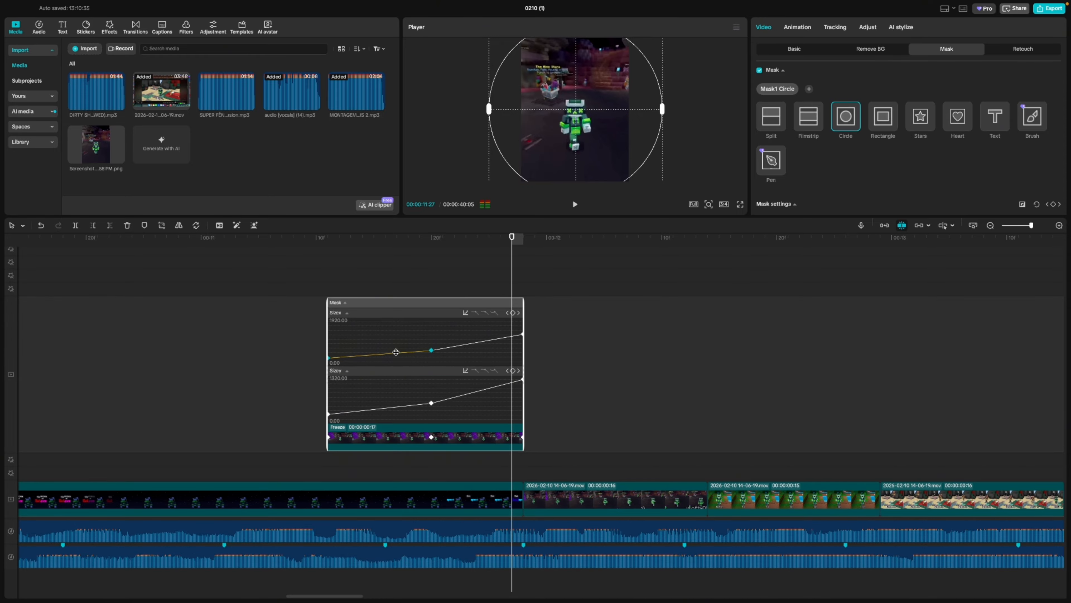
pyautogui.click(466, 313)
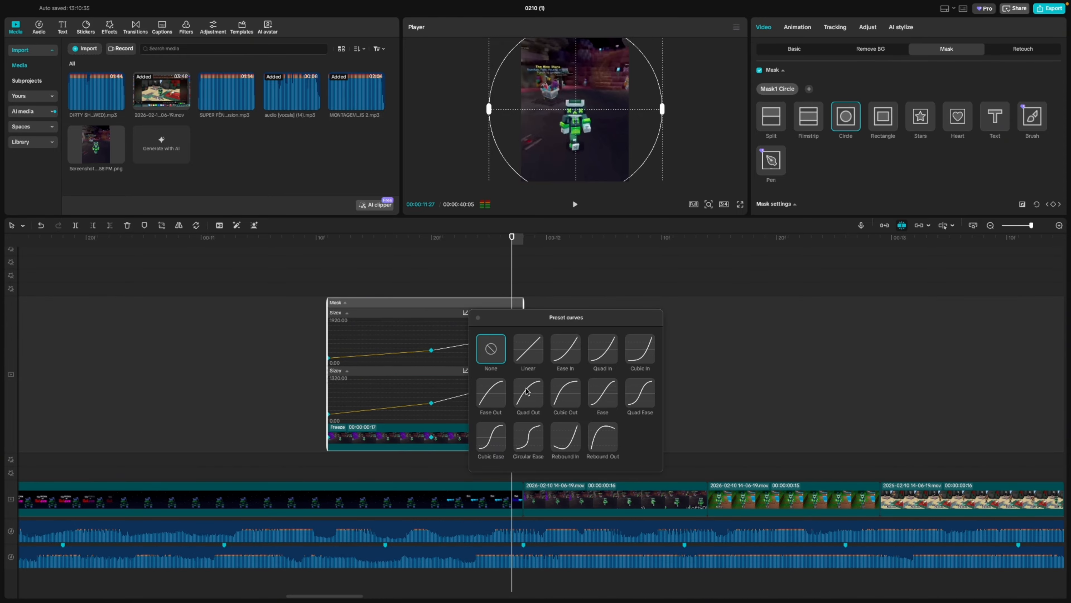
pyautogui.click(475, 318)
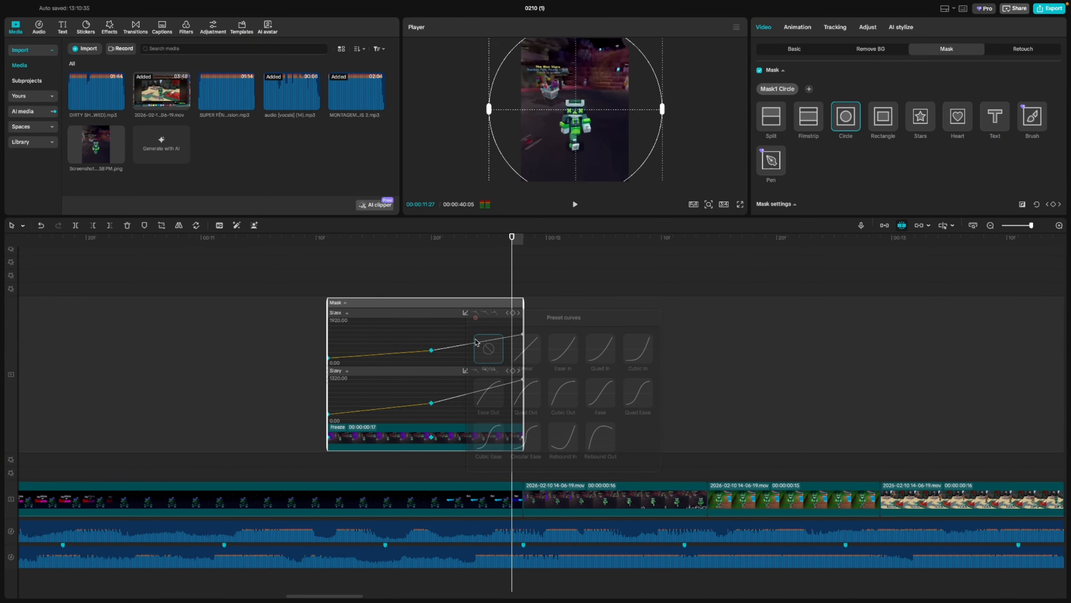
pyautogui.hotkey('alt', 'k')
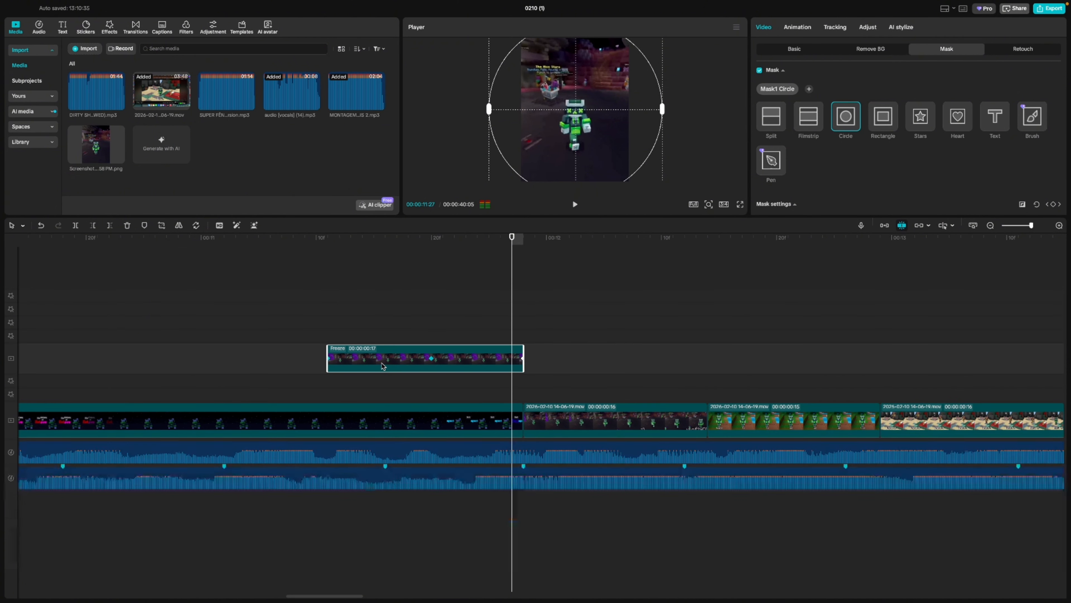
pyautogui.rightClick(381, 362)
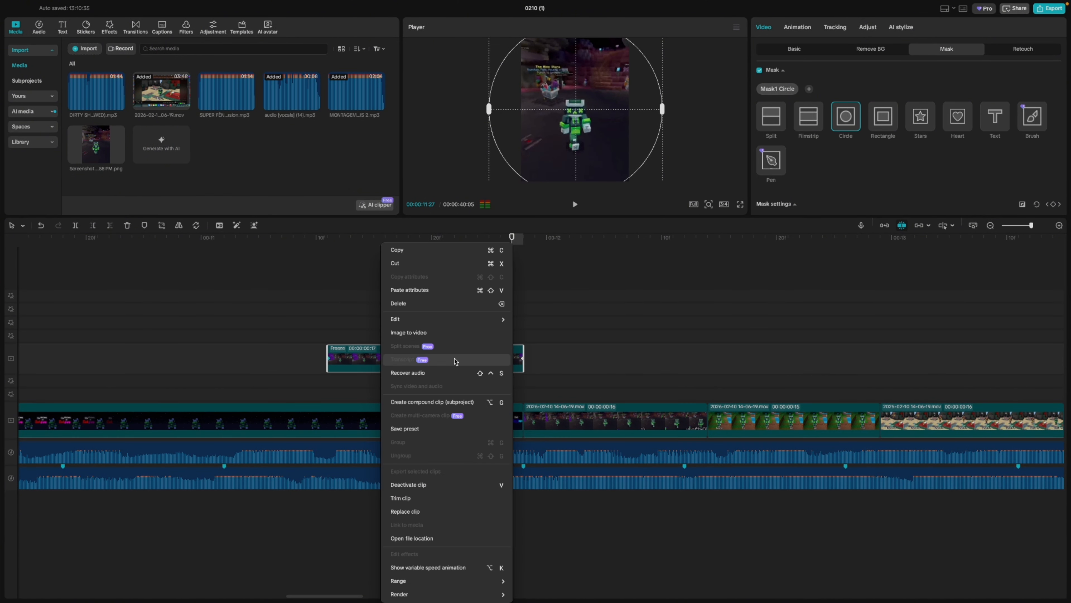